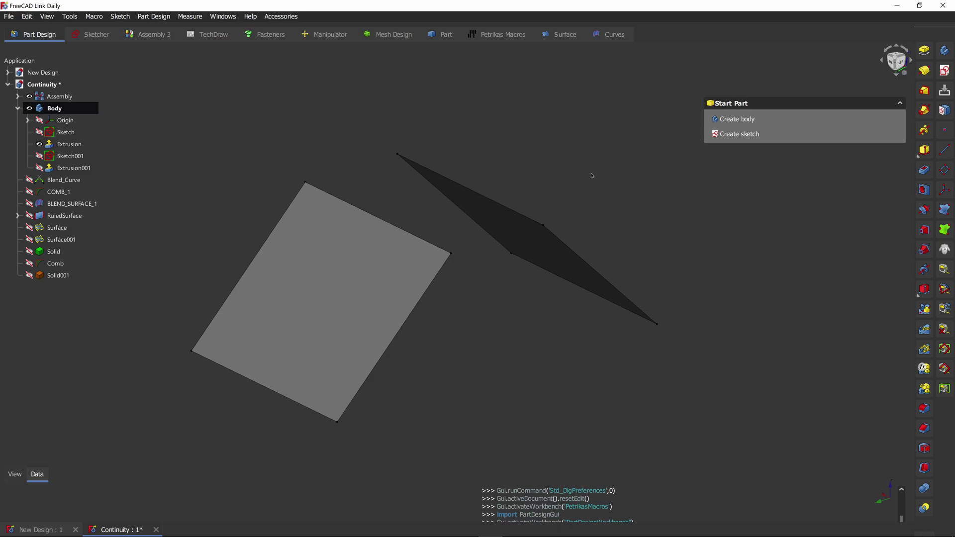
- Examine the gap between the two separate sloped faces from several angles, including a straight left view
middle_click_drag(592, 175, 537, 190)
middle_click_drag(438, 265, 367, 270)
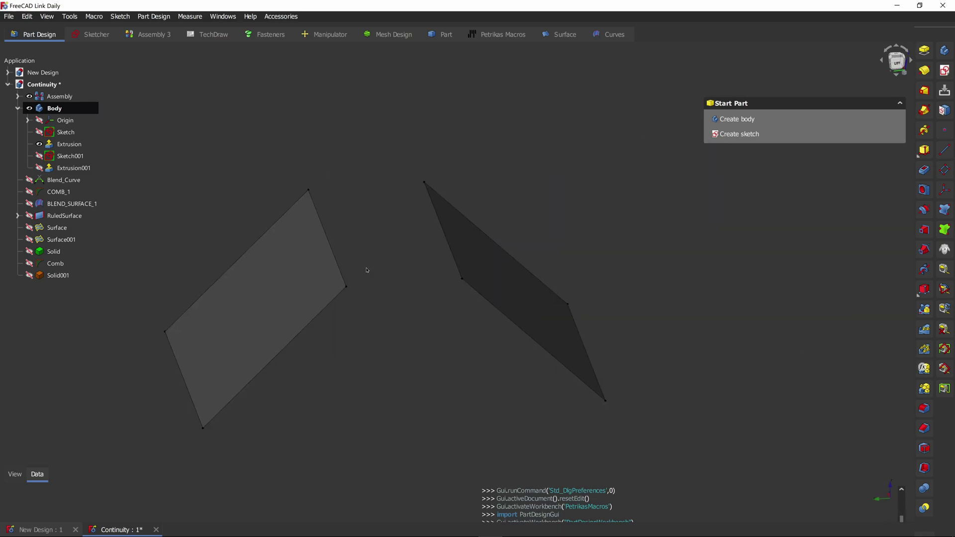
middle_click_drag(405, 330, 345, 129)
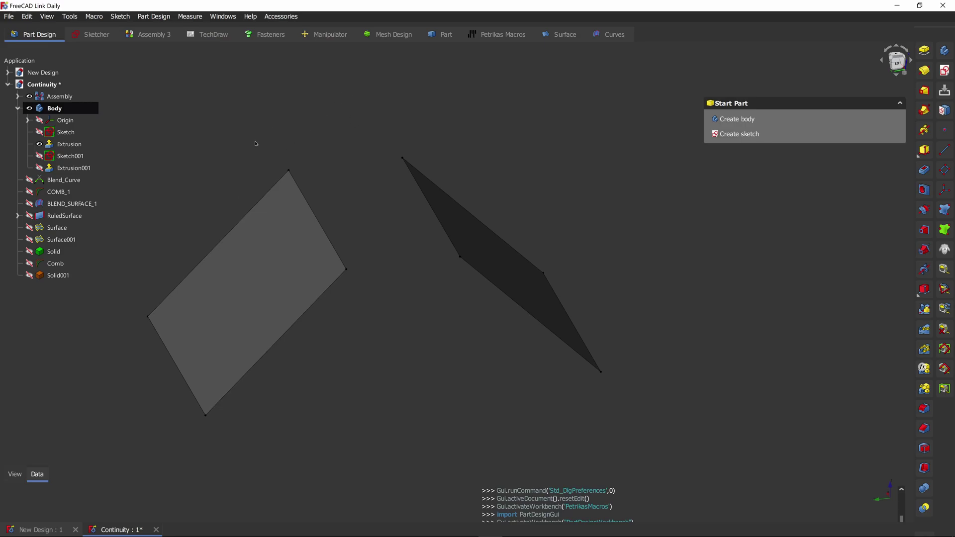
middle_click_drag(329, 111, 367, 121, "shift")
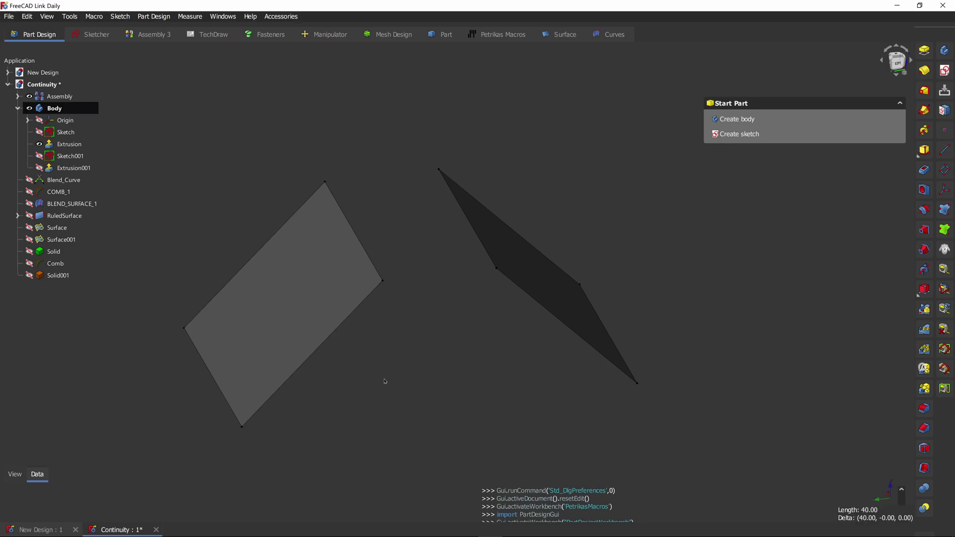
middle_click_drag(386, 382, 403, 342)
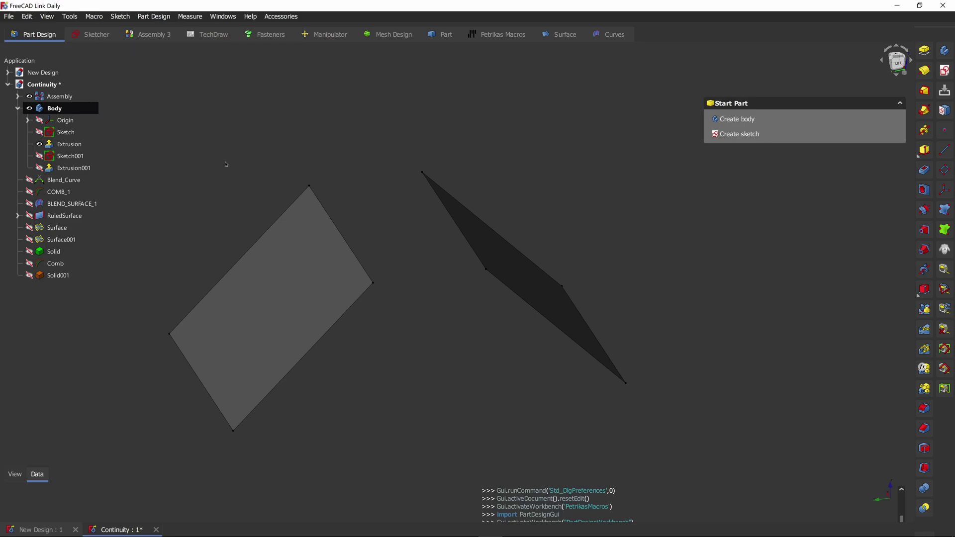
middle_click_drag(413, 141, 442, 117)
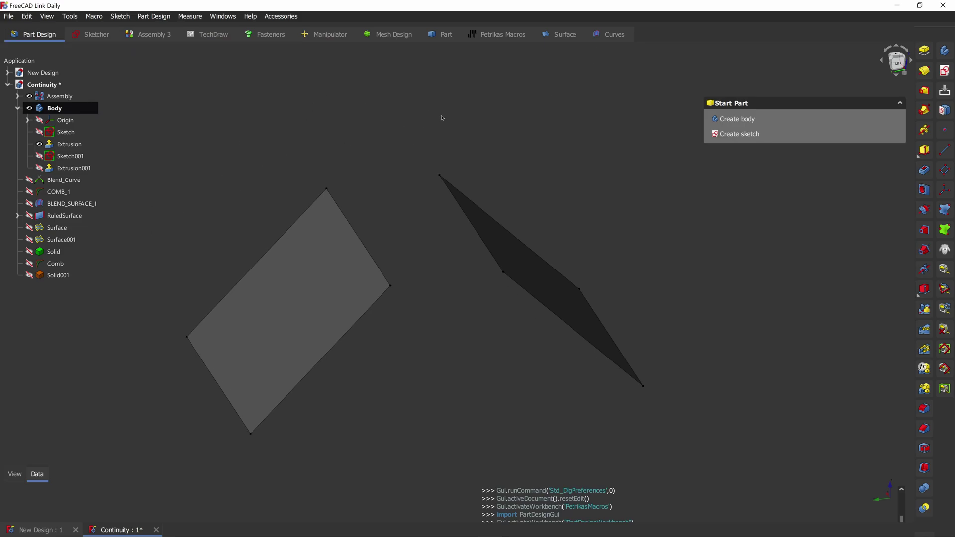
middle_click_drag(562, 123, 377, 369)
middle_click_drag(448, 394, 463, 348)
left_click(896, 62)
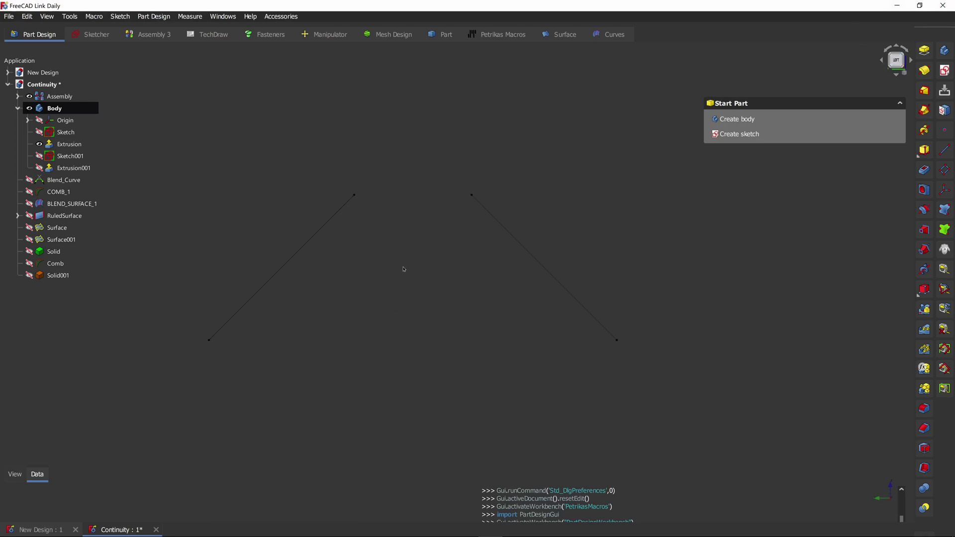
middle_click_drag(407, 288, 470, 320)
middle_click_drag(427, 219, 532, 381)
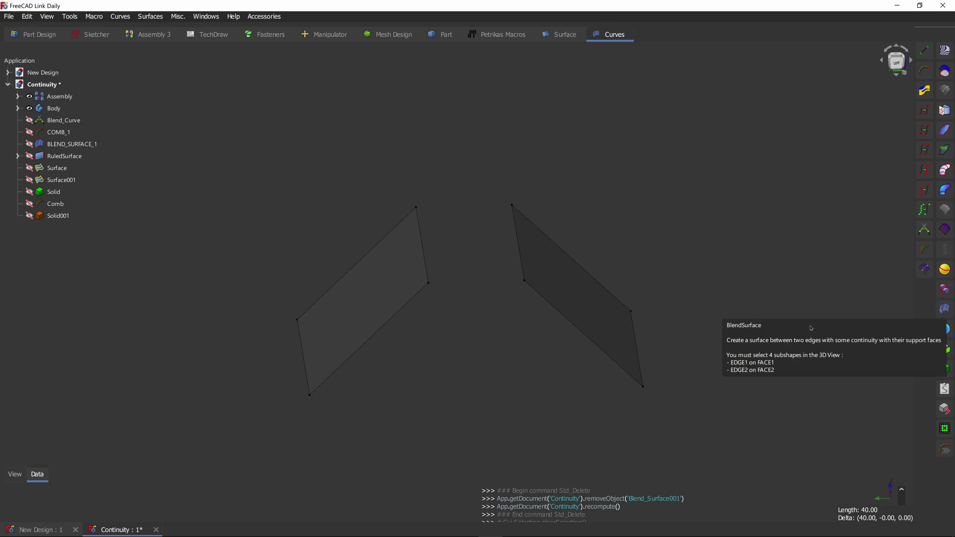
- Create a Blend Surface bridging the facing edges of the two sloped faces, using each edge with its support face
left_click(542, 273)
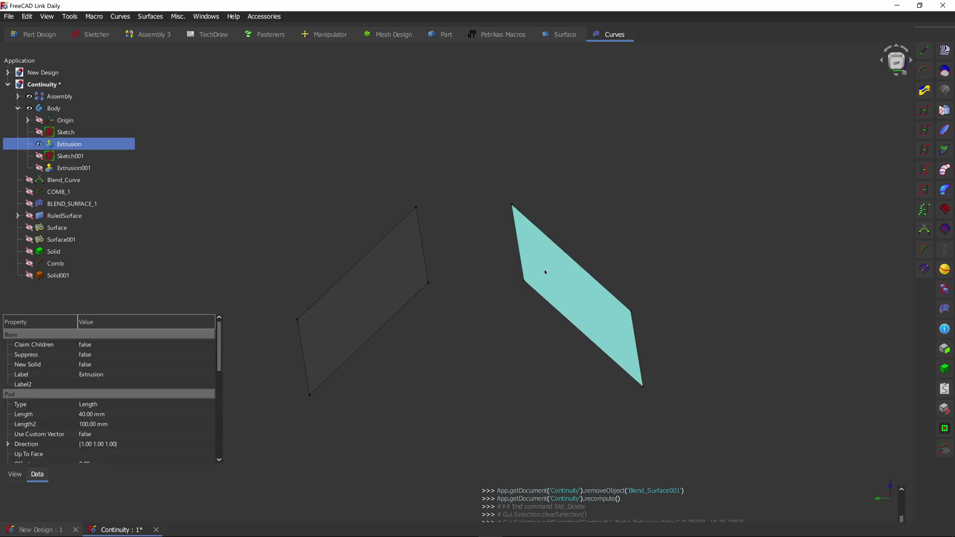
left_click(536, 285)
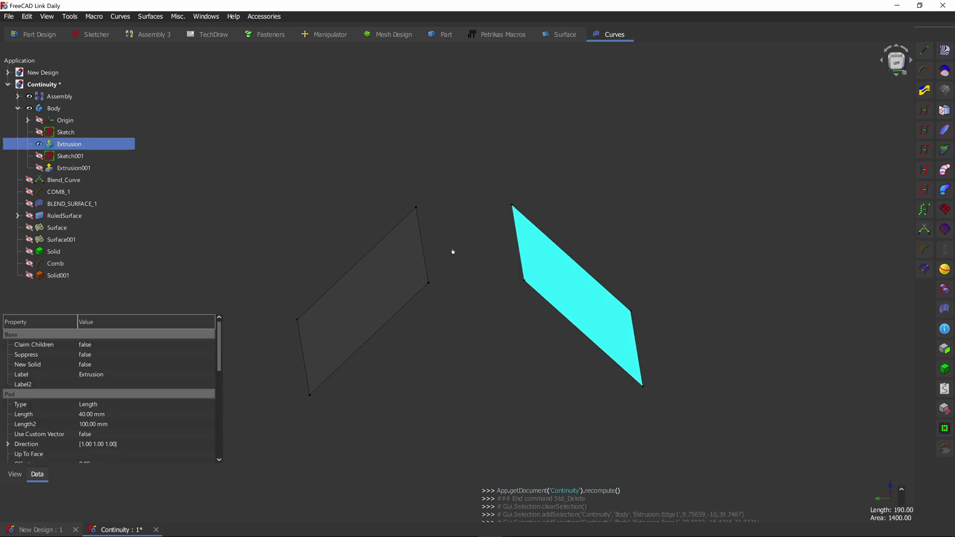
left_click(423, 248, "ctrl")
left_click(403, 277, "ctrl")
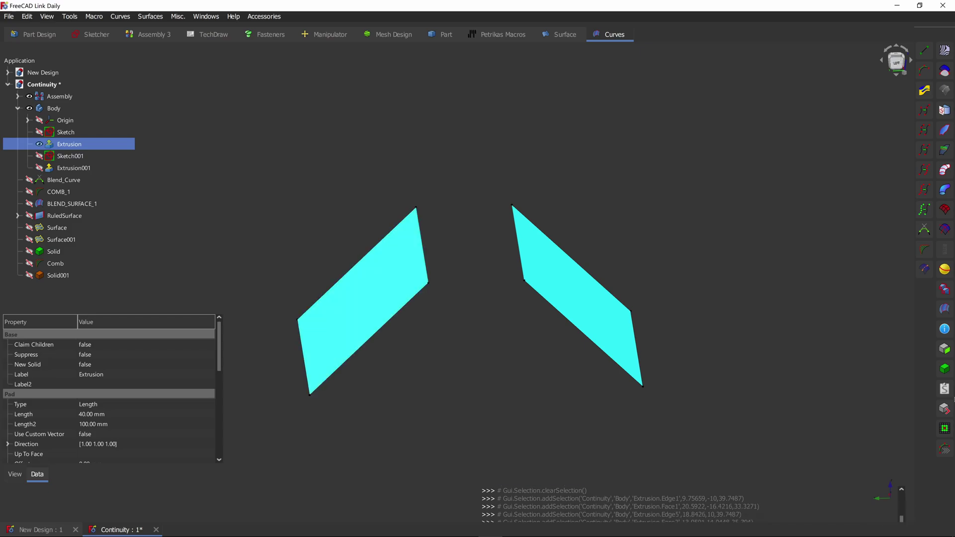
left_click(945, 309)
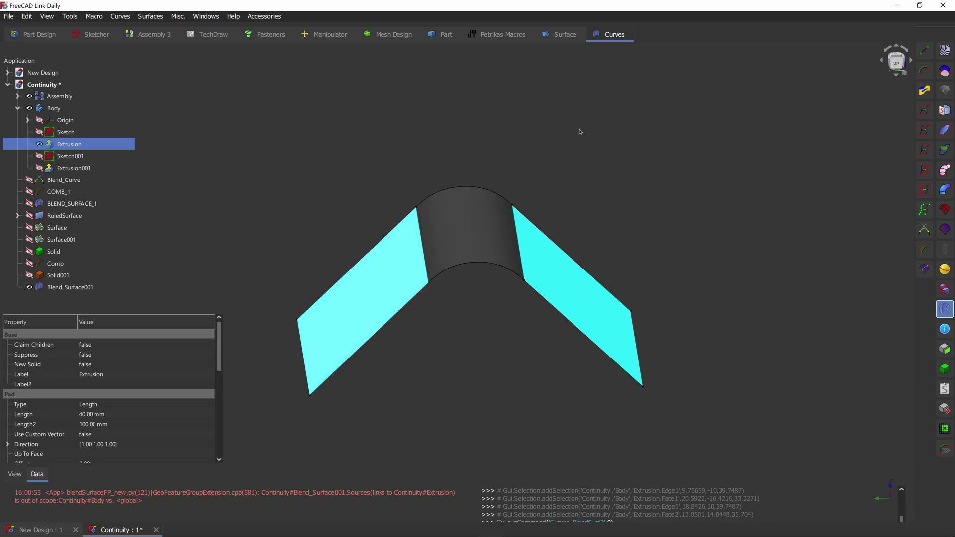
- Set both Continuity1 and Continuity2 of the new blend surface to 0
left_click(104, 404)
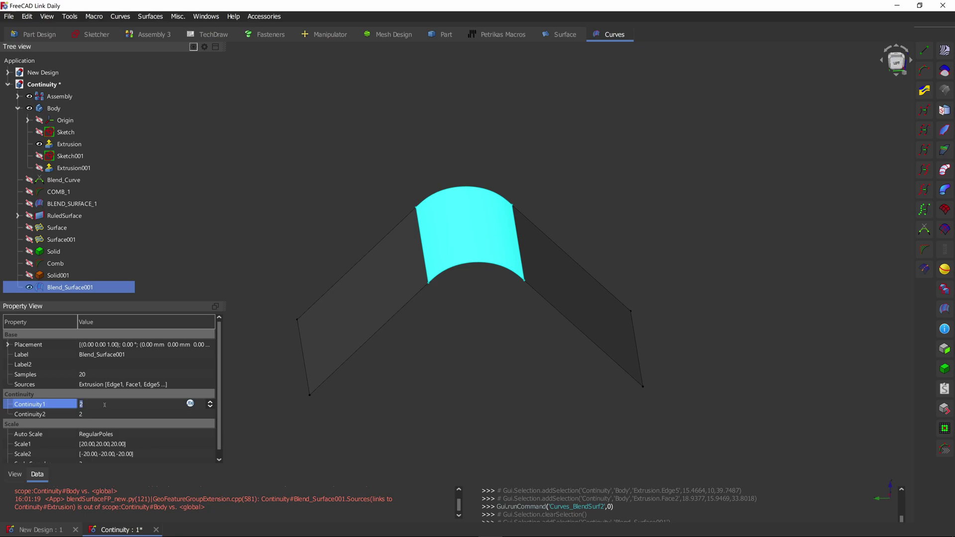
type("0")
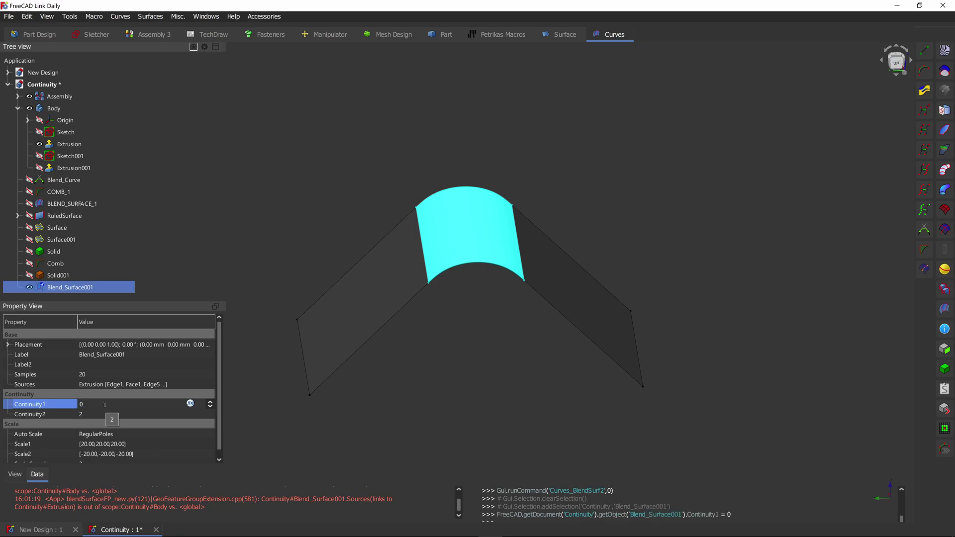
key("Down")
key("Up")
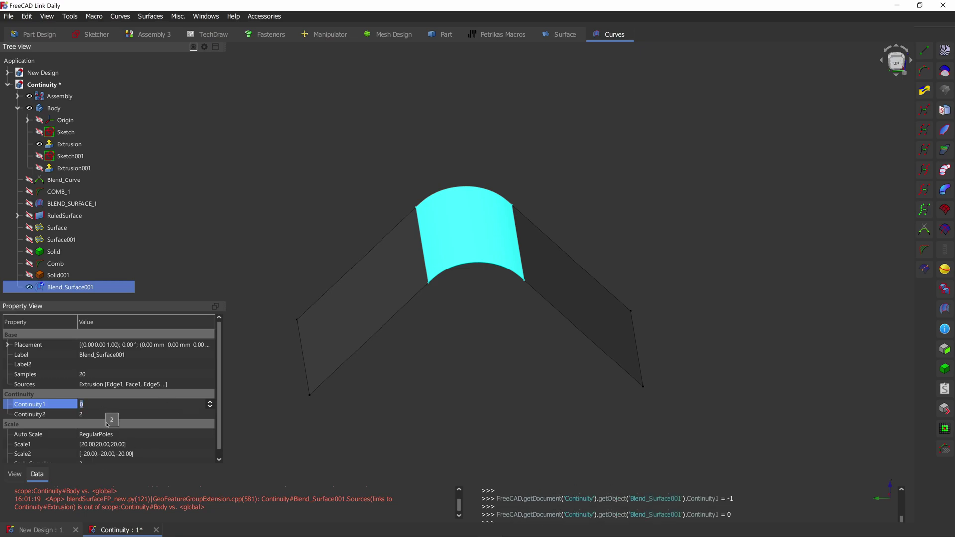
left_click(96, 413)
left_click(97, 414)
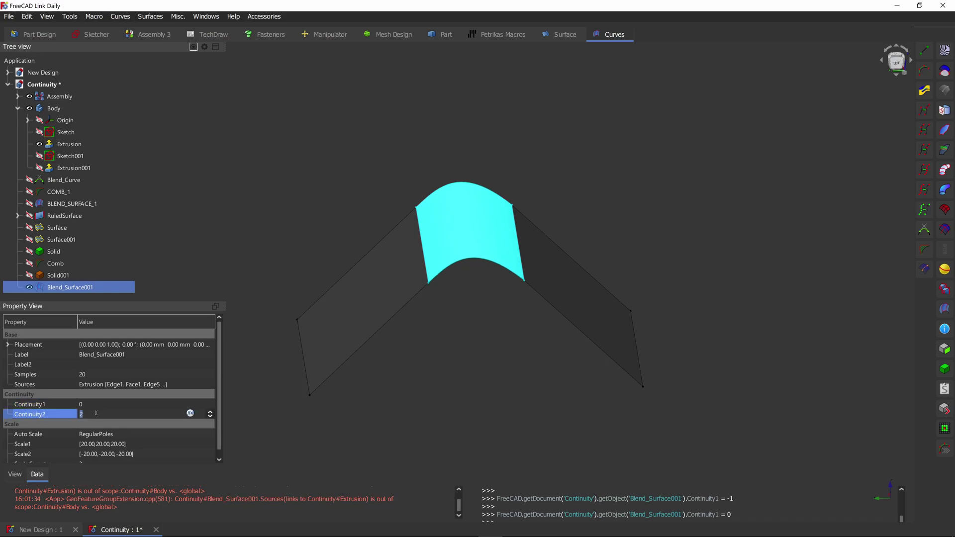
type("0")
key("Return")
left_click(419, 155)
middle_click_drag(540, 169, 513, 175)
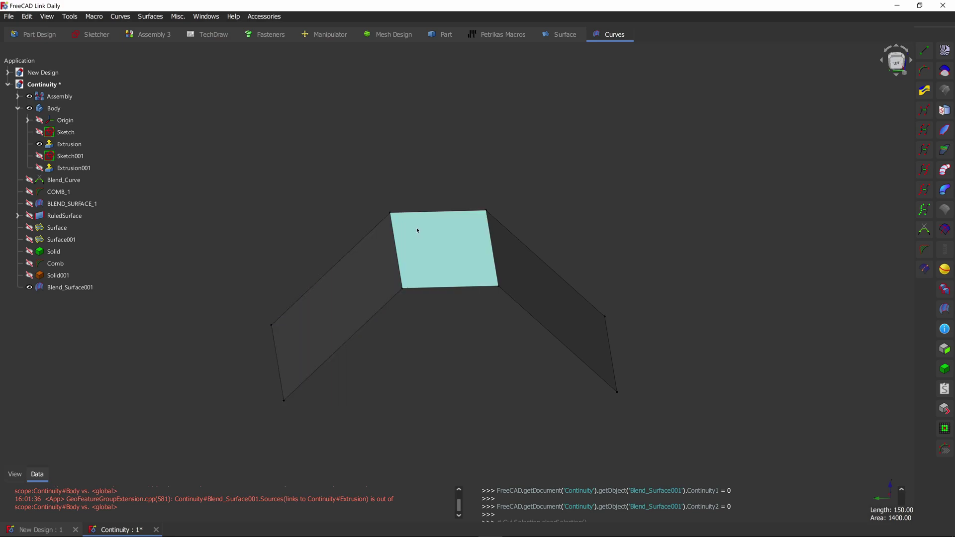
middle_click_drag(642, 149, 618, 173)
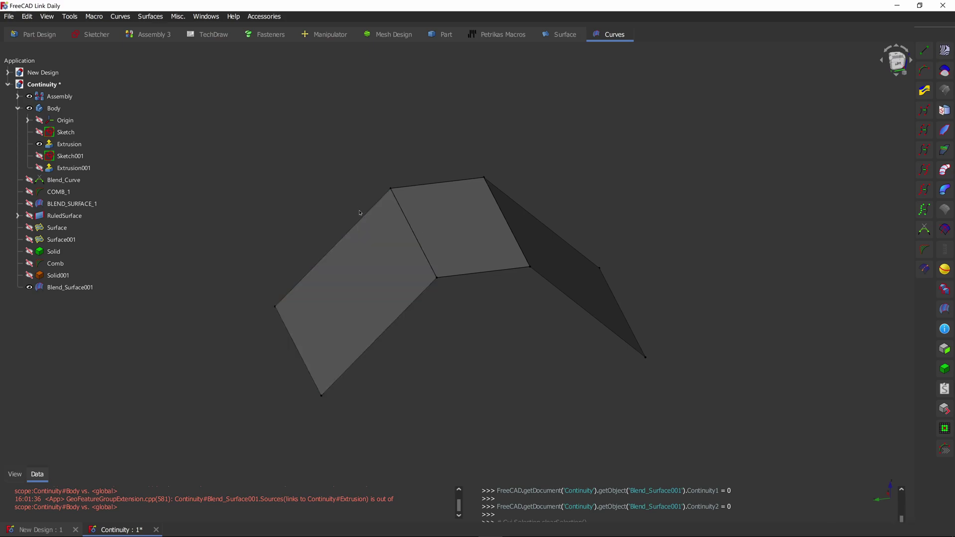
- Add a parametric curvature comb along the far side edges of both sloped faces and the blend surface between them
left_click(442, 185)
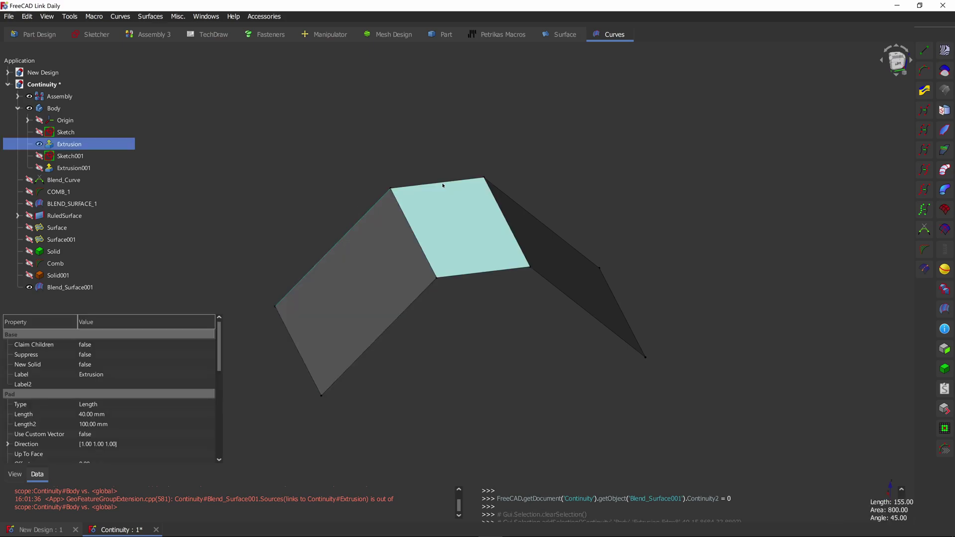
left_click(501, 188, "ctrl")
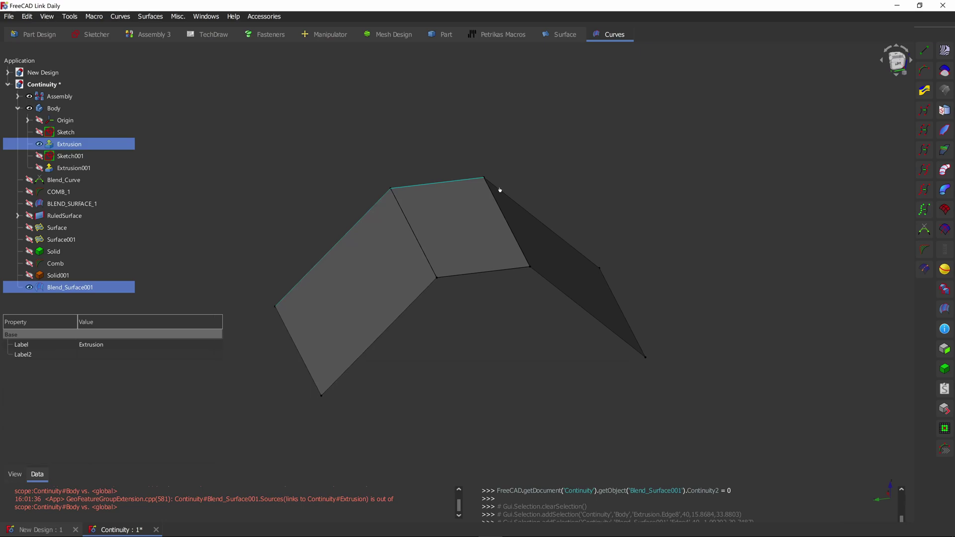
left_click(500, 190, "ctrl")
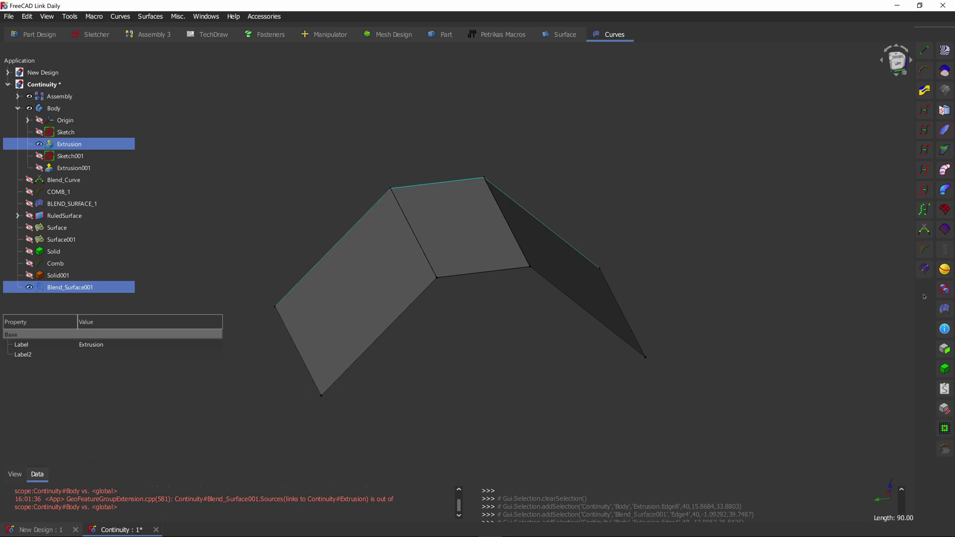
left_click(923, 251)
left_click(454, 139)
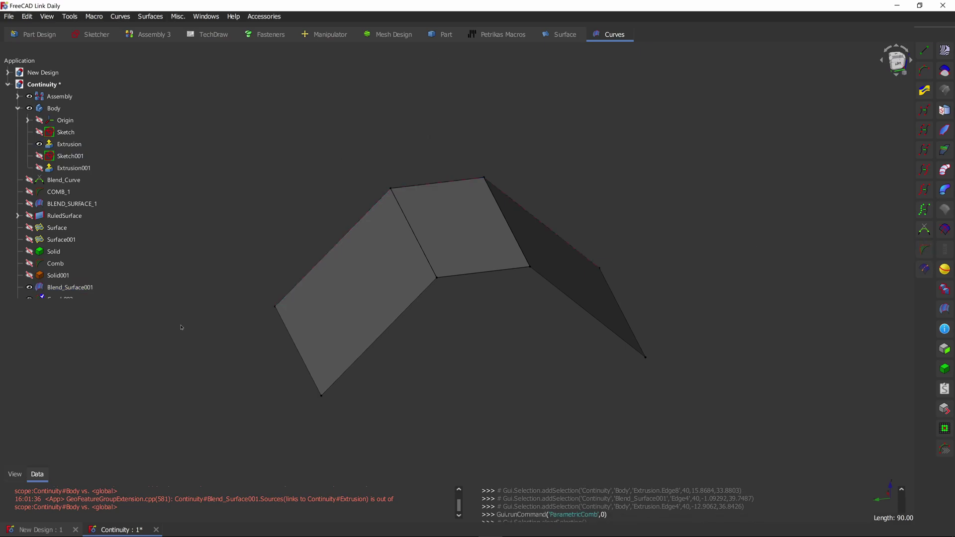
- Start the Zebra Tool, increase the stripe scale, and examine the stripe flow across the joints of the three faces
scroll(398, 190, "up", 1)
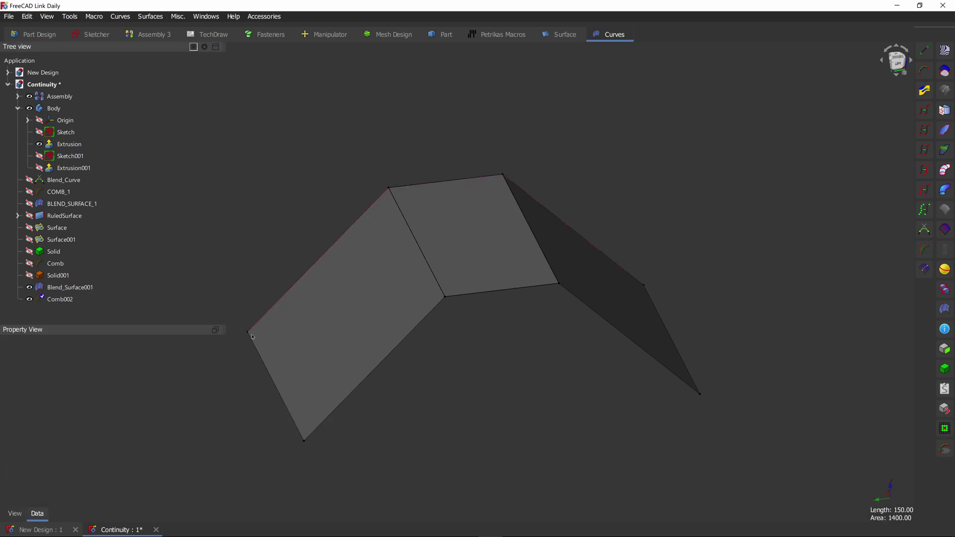
left_click(383, 202)
left_click(478, 214)
left_click(647, 274)
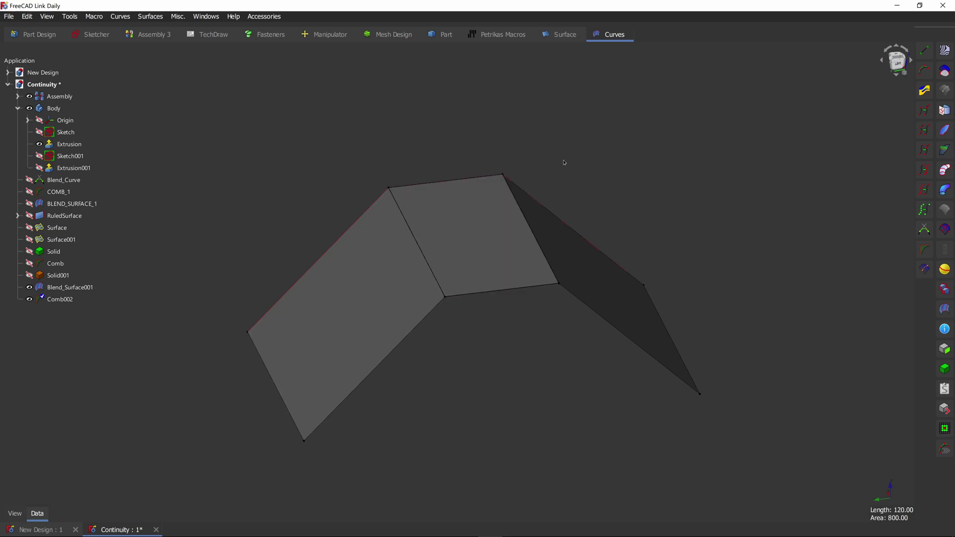
left_click(945, 50)
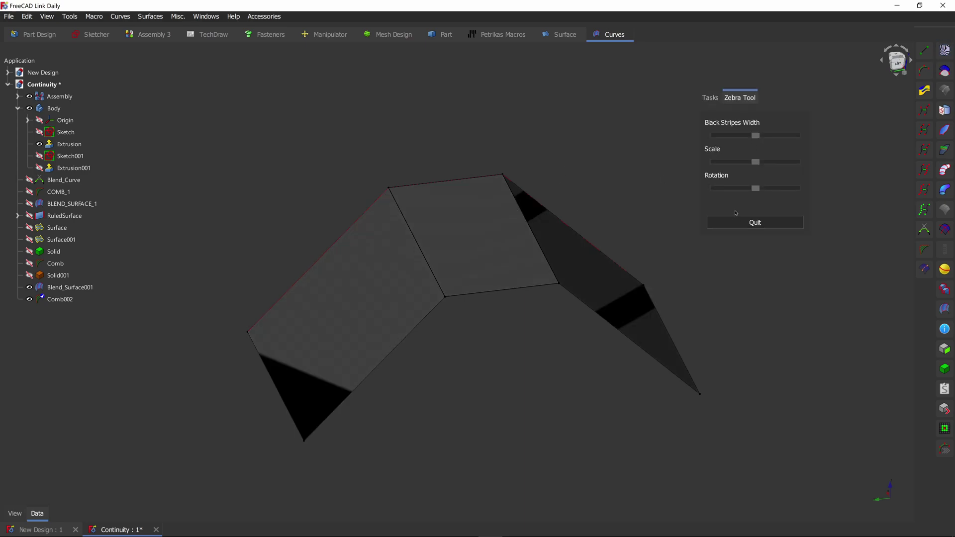
left_click_drag(759, 164, 783, 164)
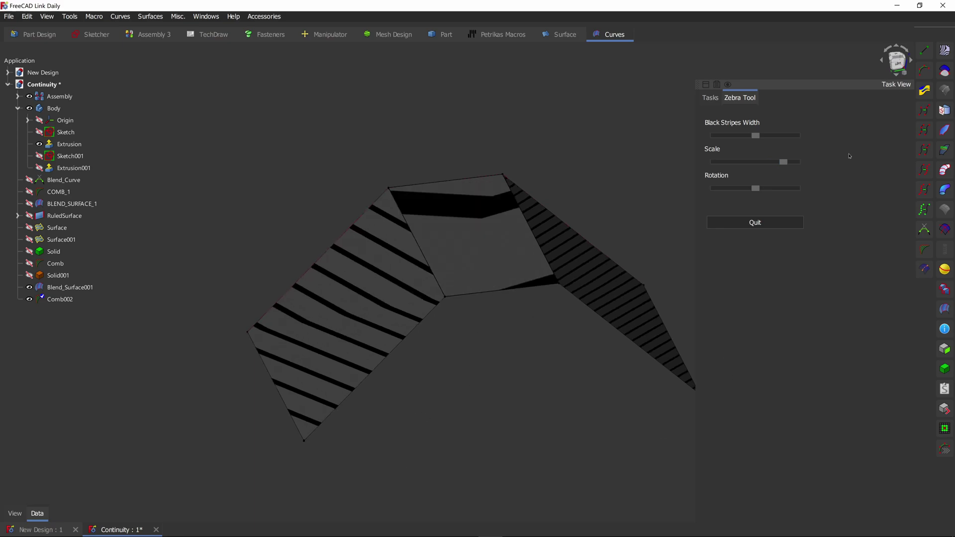
middle_click_drag(557, 298, 519, 333)
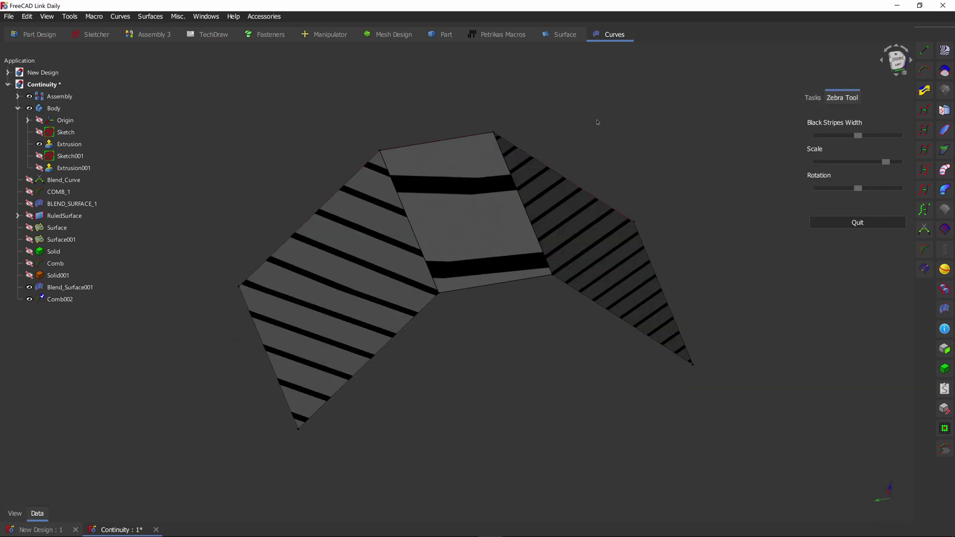
middle_click_drag(444, 280, 459, 320)
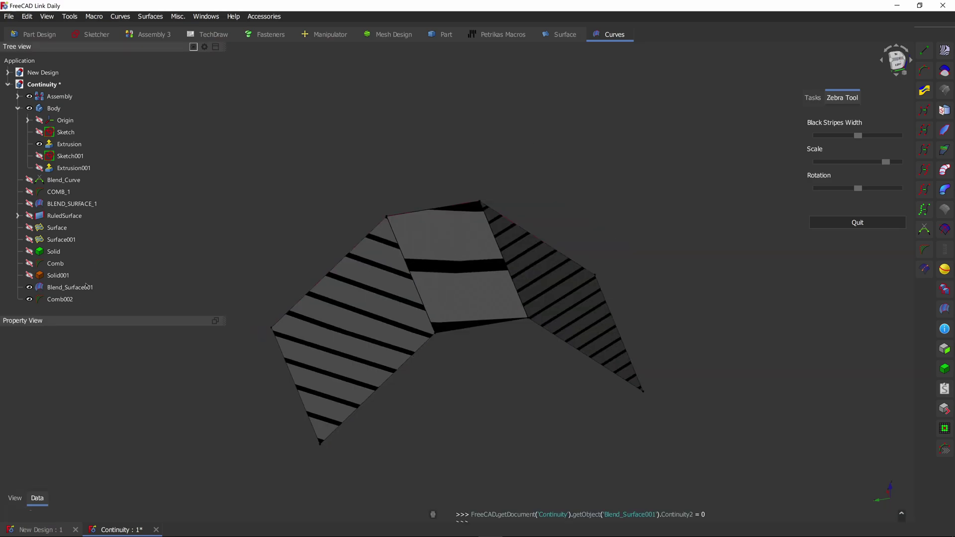
- Set both Continuity1 and Continuity2 of Blend_Surface001 to 1
left_click(81, 287)
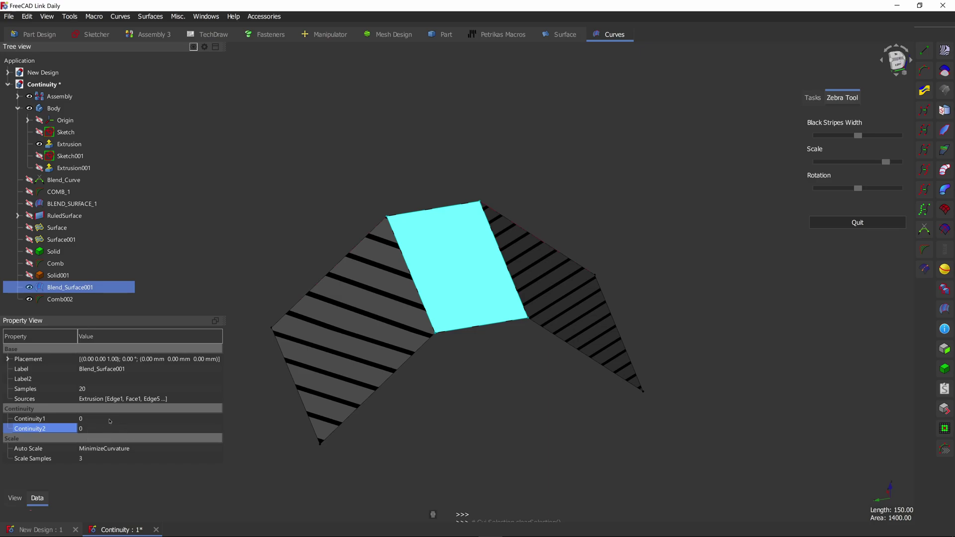
left_click(454, 398)
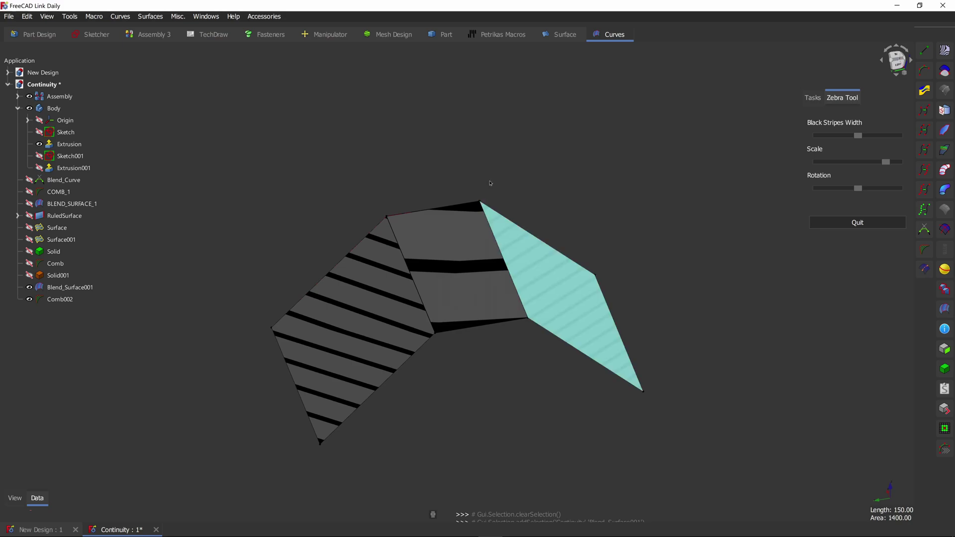
left_click(69, 286)
left_click(96, 419)
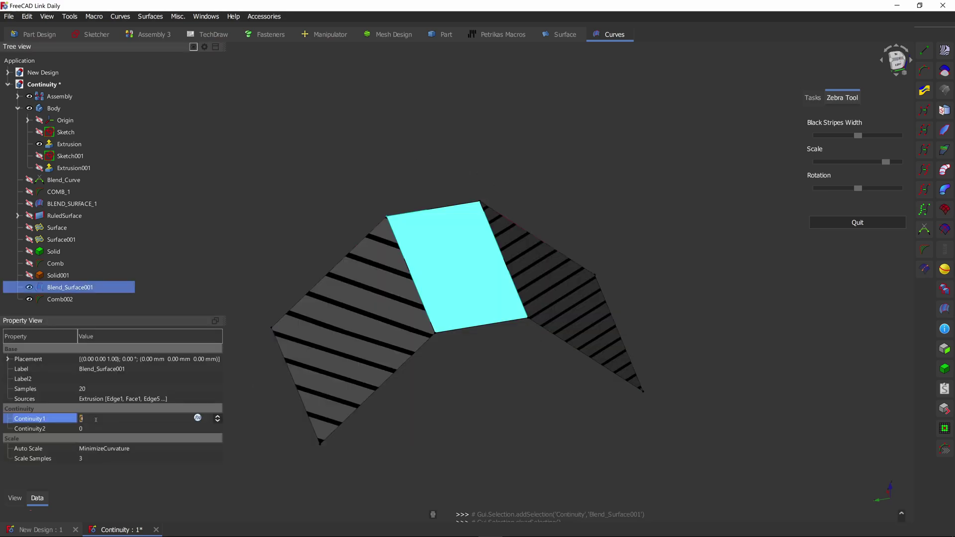
type("1")
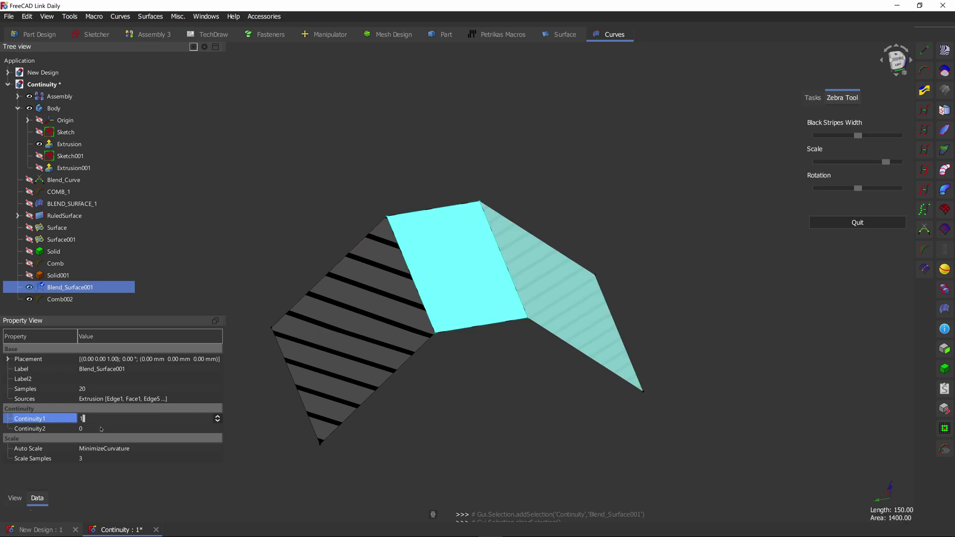
left_click(100, 429)
type("1")
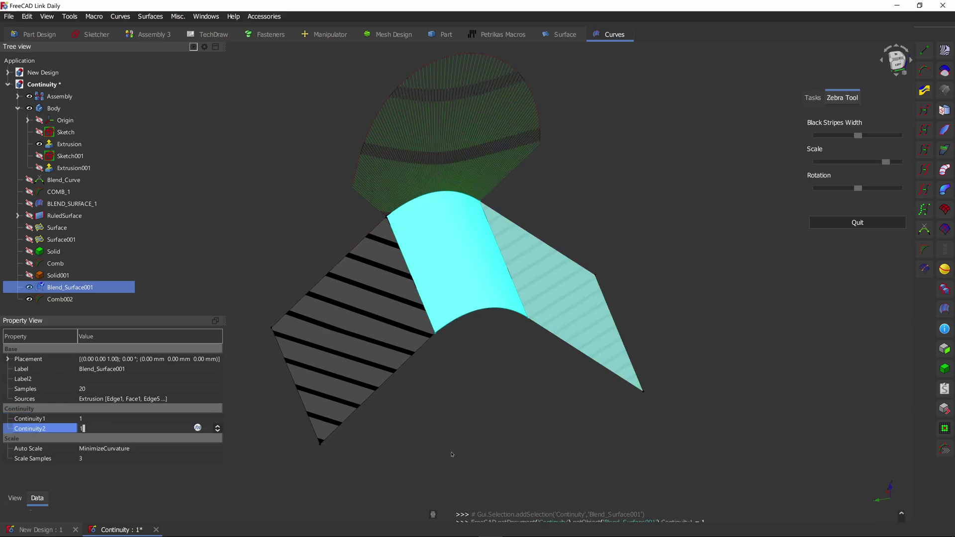
left_click(445, 395)
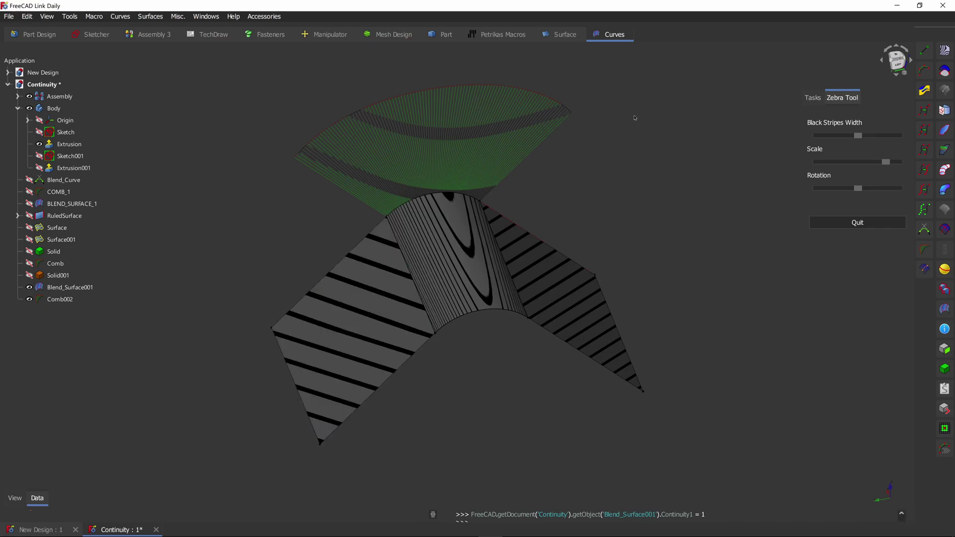
- Examine the curvature comb and zebra stripes across the blend surface's joints, both at an angle and straight from the side
scroll(241, 200, "up", 1)
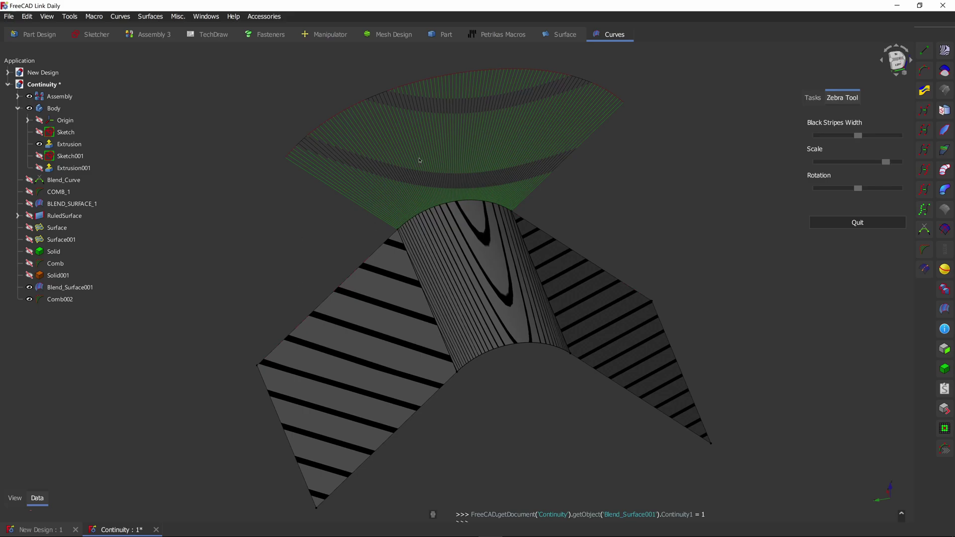
left_click(70, 287)
left_click(106, 423)
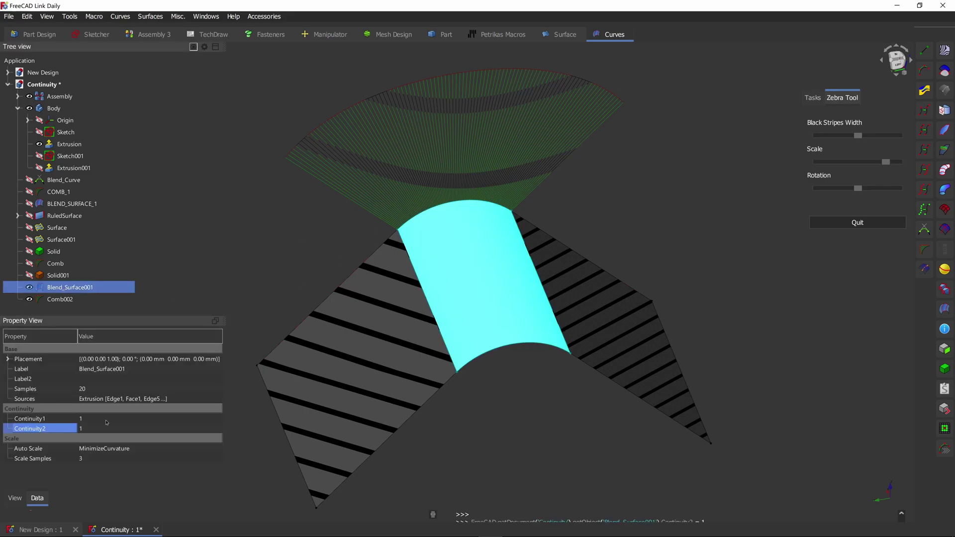
left_click(315, 230)
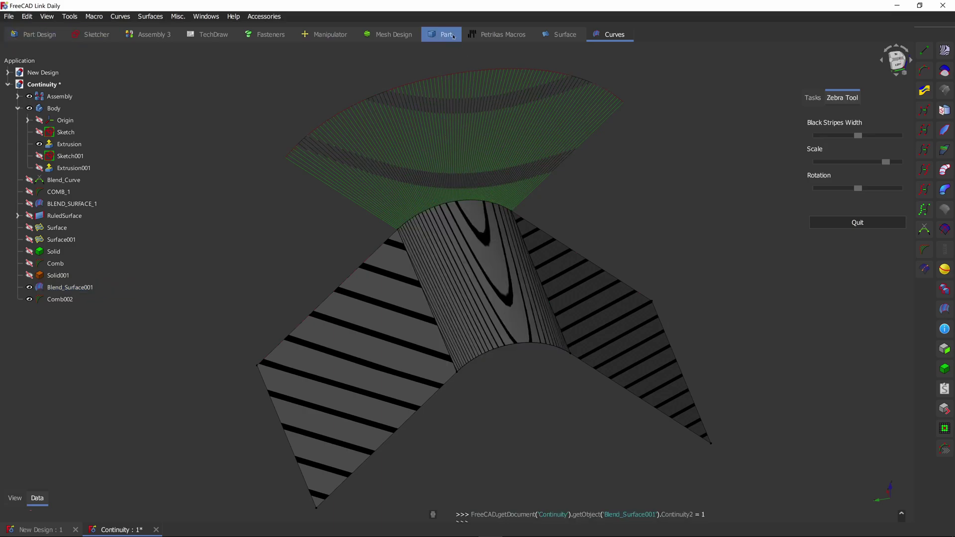
middle_click_drag(577, 179, 537, 472)
left_click(897, 62)
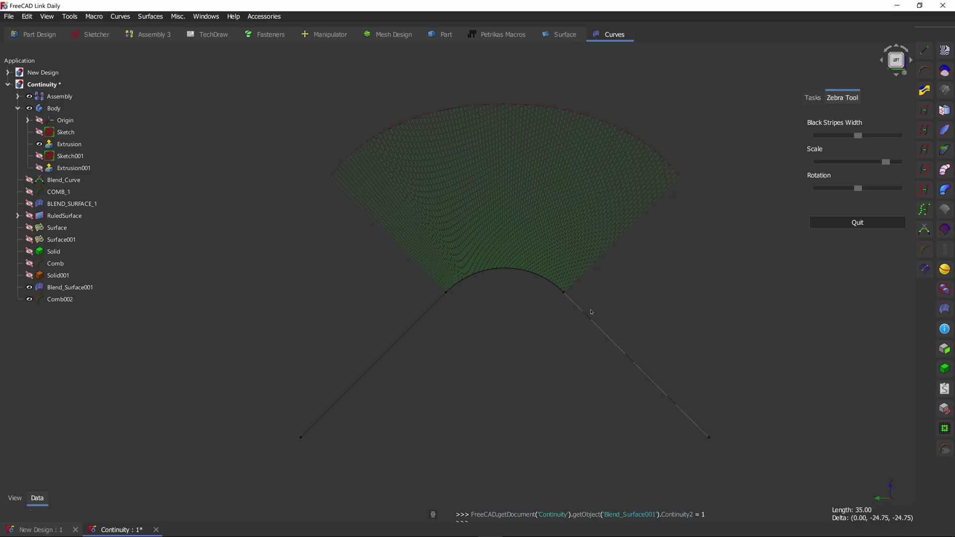
middle_click_drag(447, 319, 586, 171)
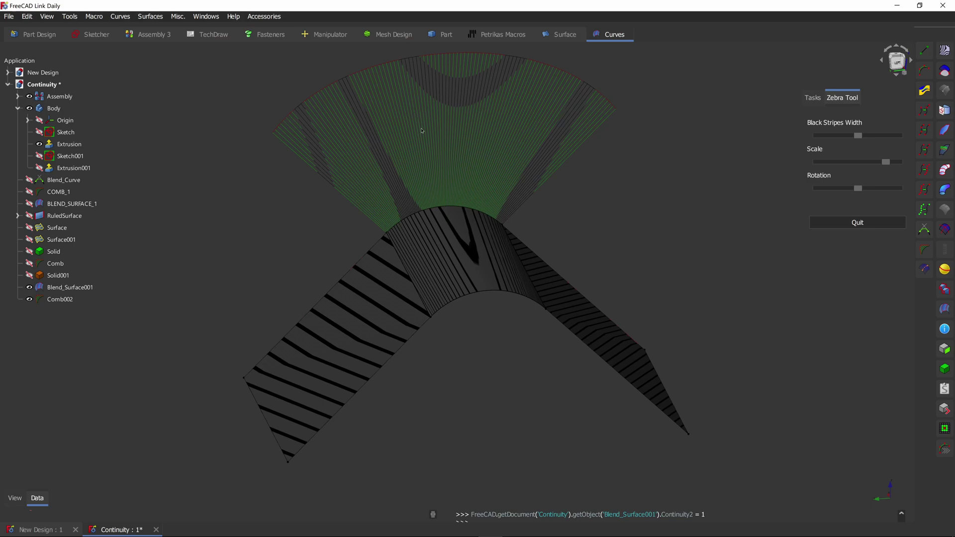
- Set both Continuity1 and Continuity2 of Blend_Surface001 to 2
left_click(70, 287)
left_click(90, 421)
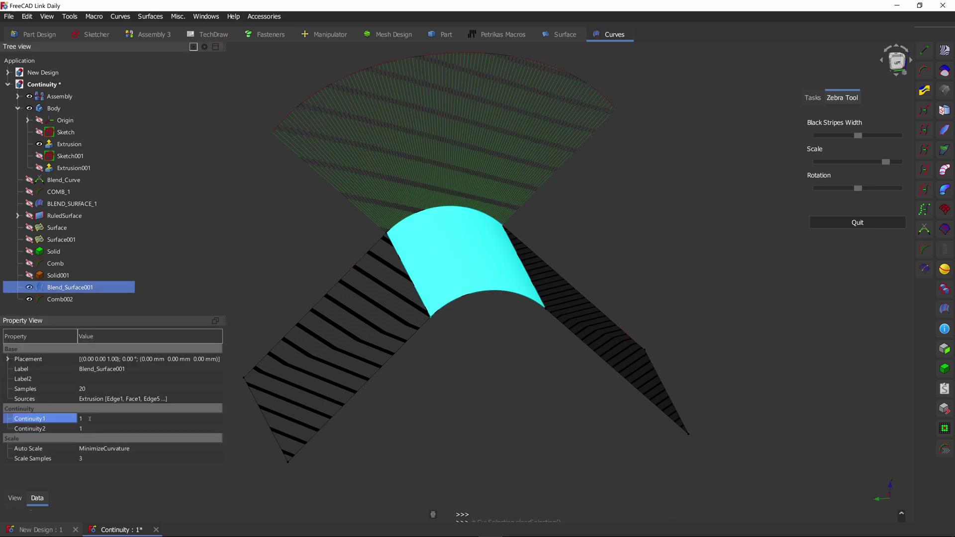
right_click(90, 421)
left_click(90, 421)
type("2")
left_click(93, 428)
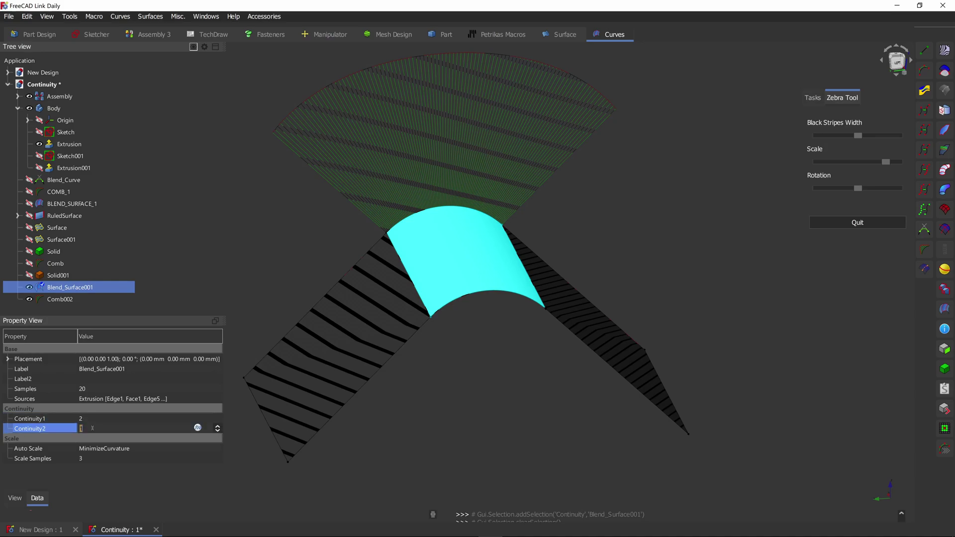
type("2")
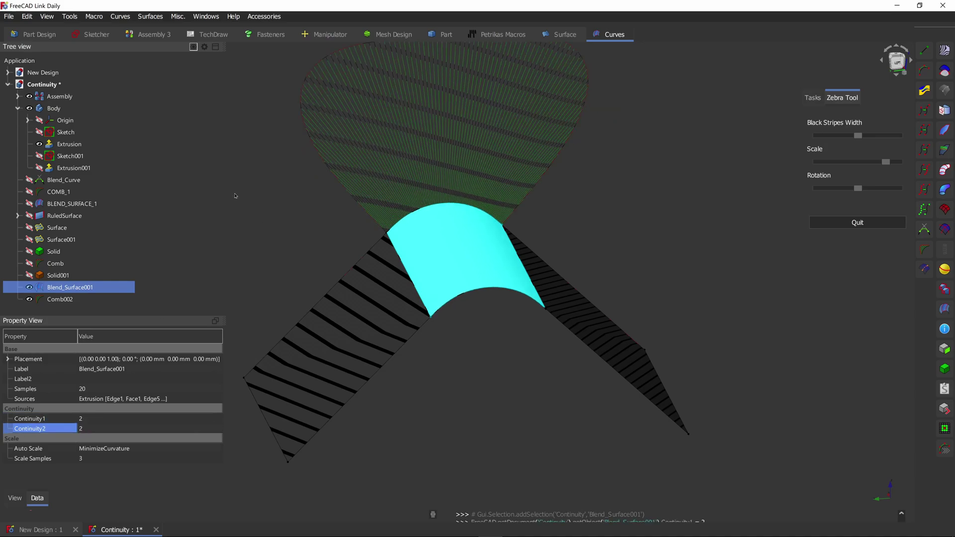
left_click(361, 204)
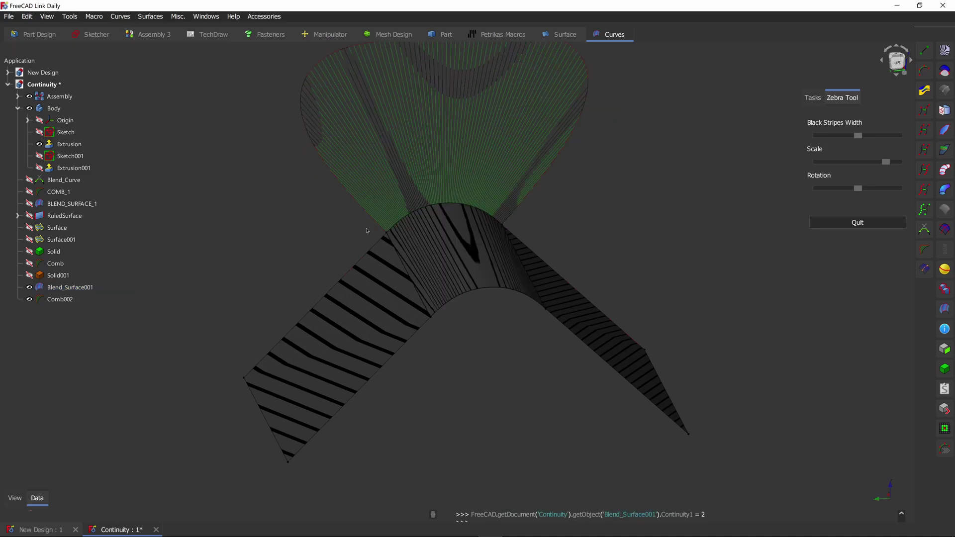
- Examine the full comb outline and the stripe flow close up at the joint between one sloped face and the blend surface
middle_click_drag(387, 183, 391, 232)
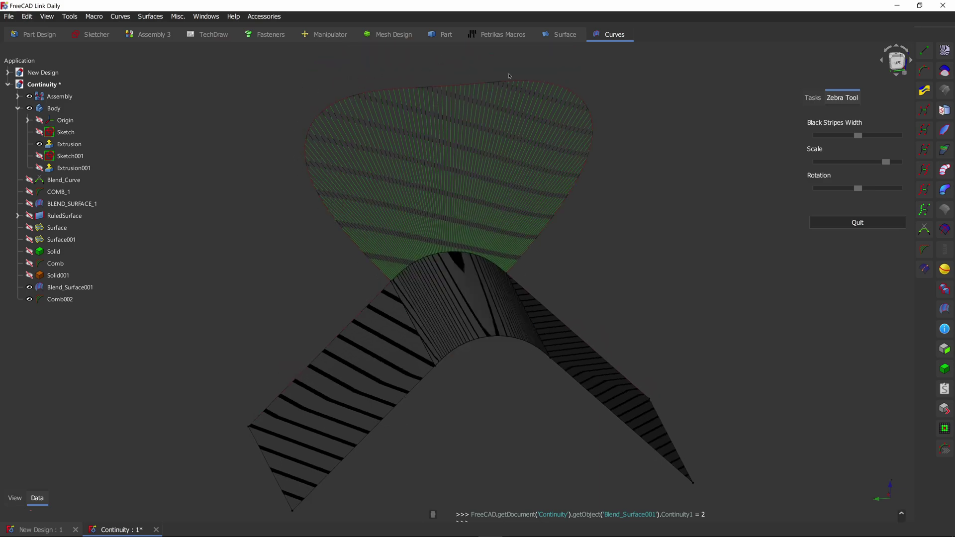
scroll(448, 283, "up", 5)
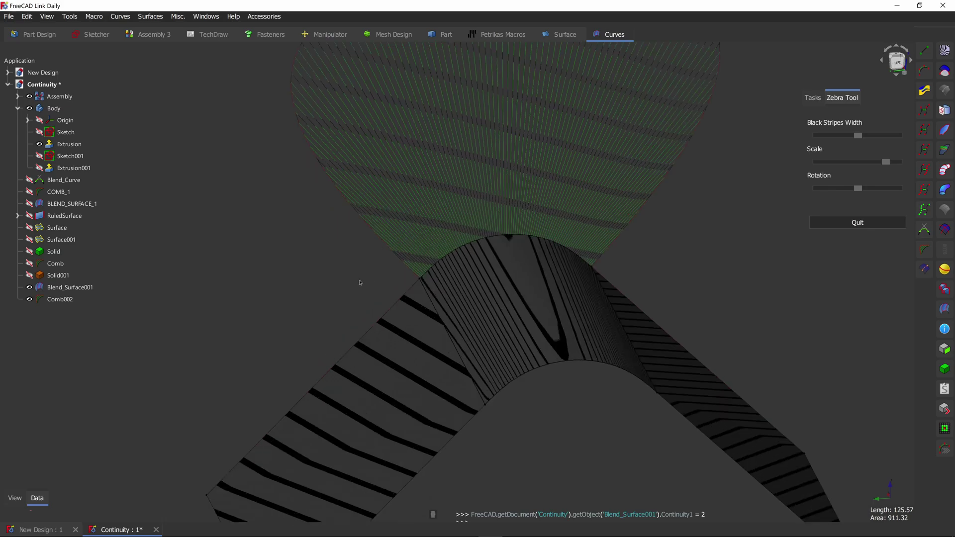
scroll(448, 283, "up", 3)
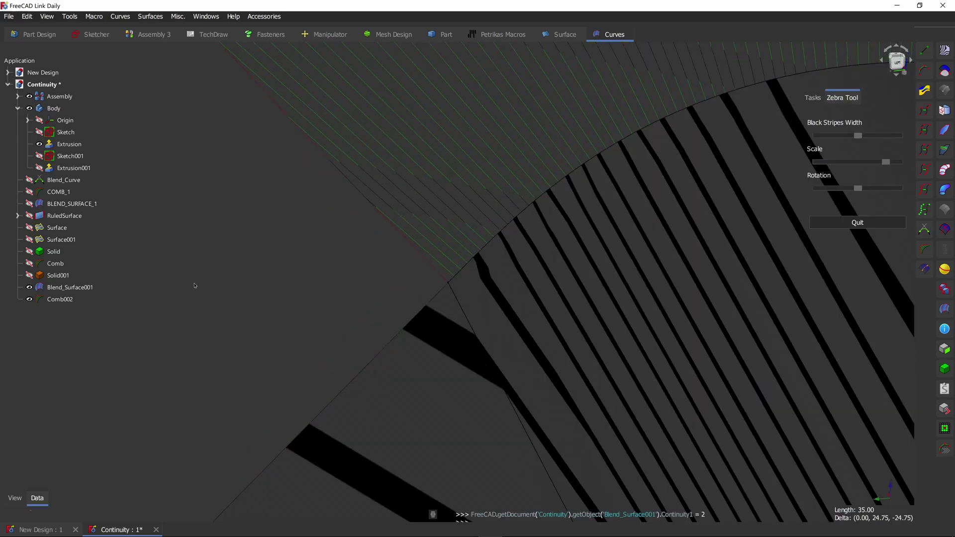
scroll(372, 222, "down", 4)
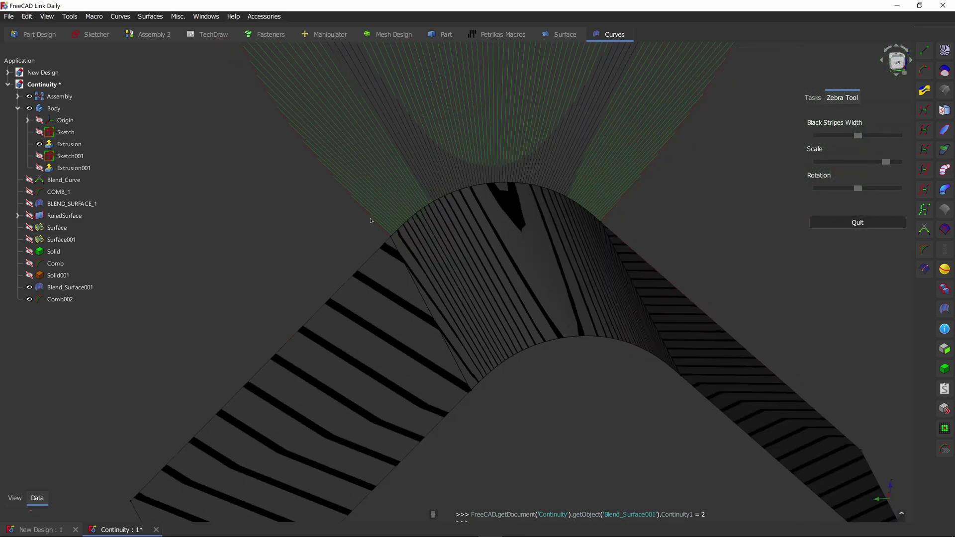
scroll(371, 221, "down", 4)
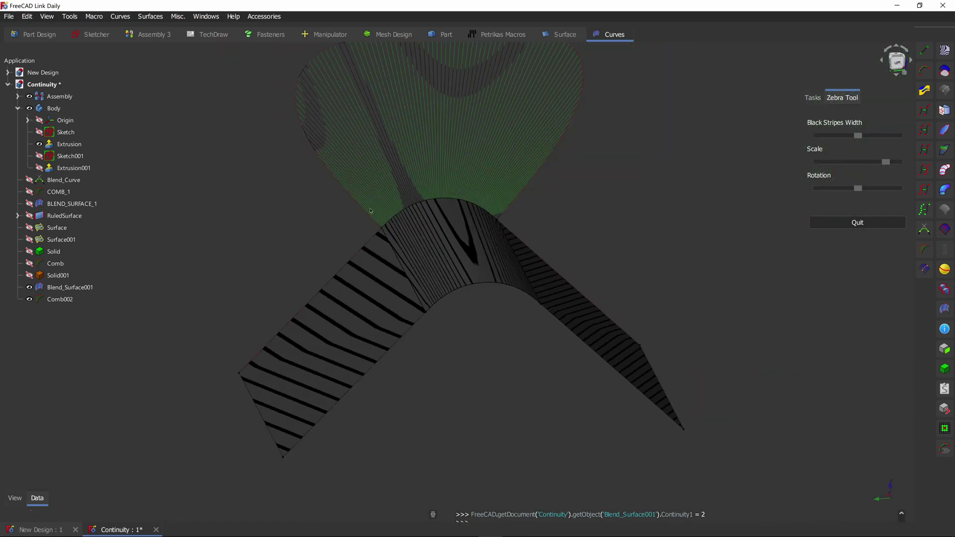
- Set both Continuity1 and Continuity2 of Blend_Surface001 to 3
left_click(77, 287)
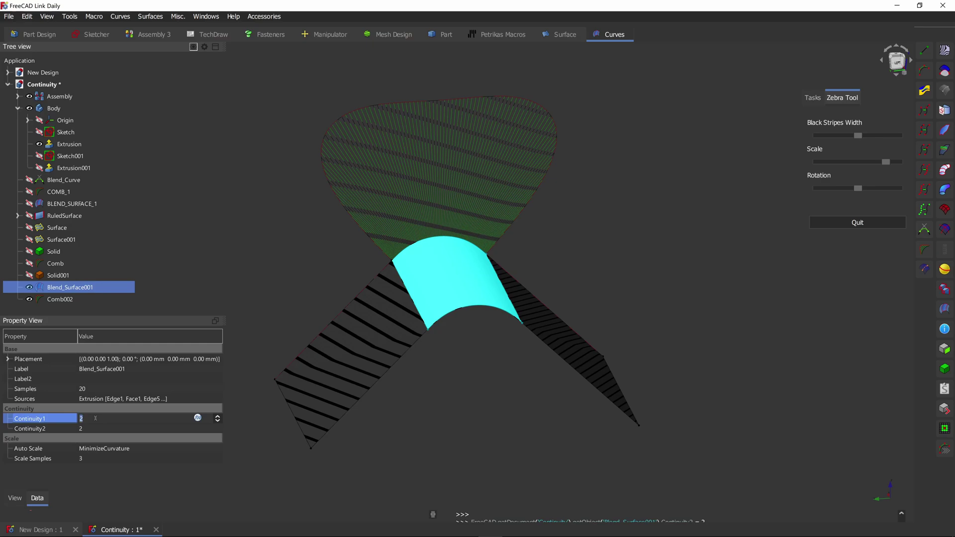
type("3")
key("Tab")
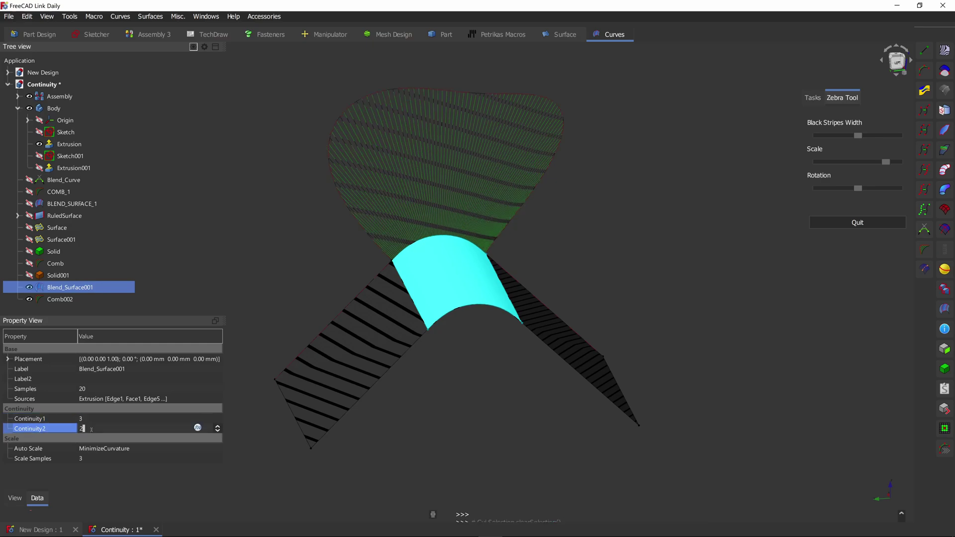
type("3")
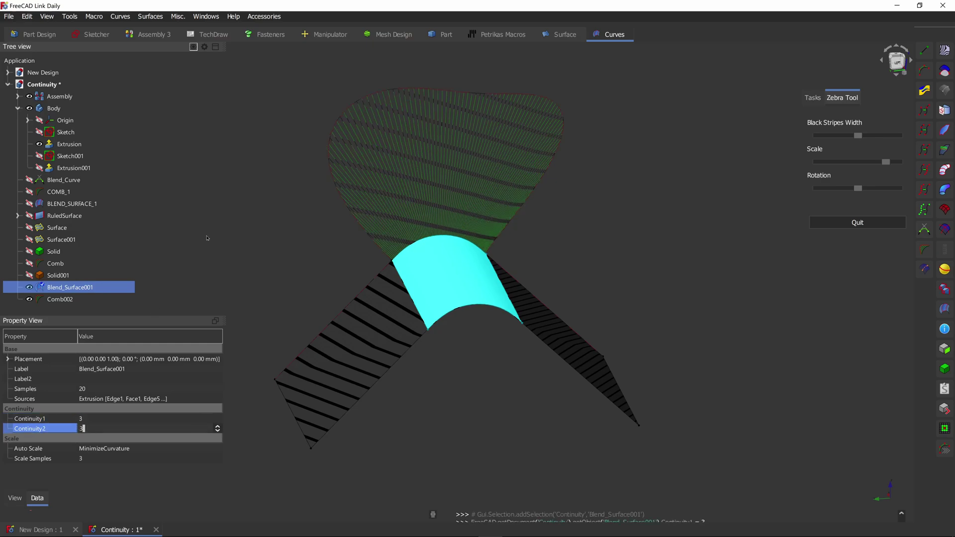
key("Return")
left_click(208, 238)
- Examine where the comb meets the sloped face and how the stripes cross that joint with both continuity values at 3
scroll(487, 282, "up", 5)
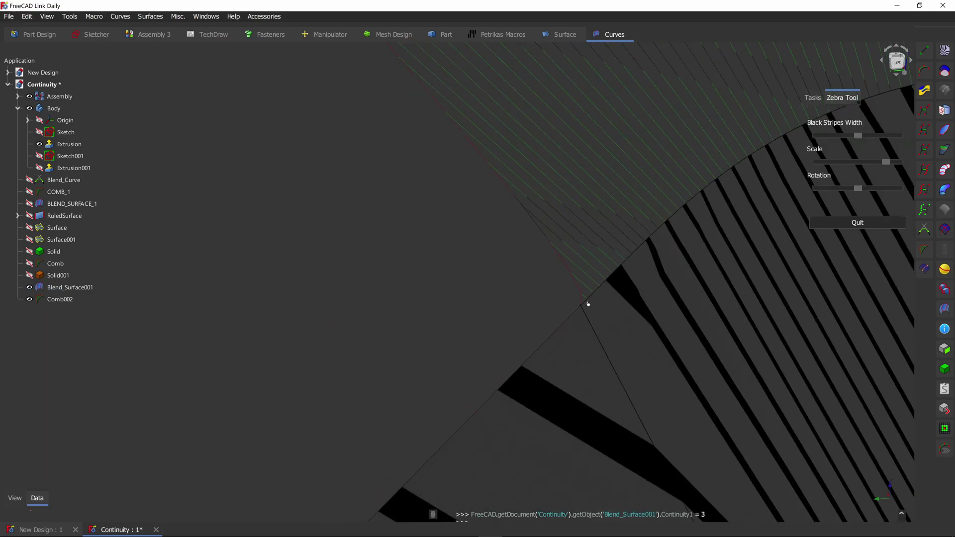
scroll(505, 375, "down", 3)
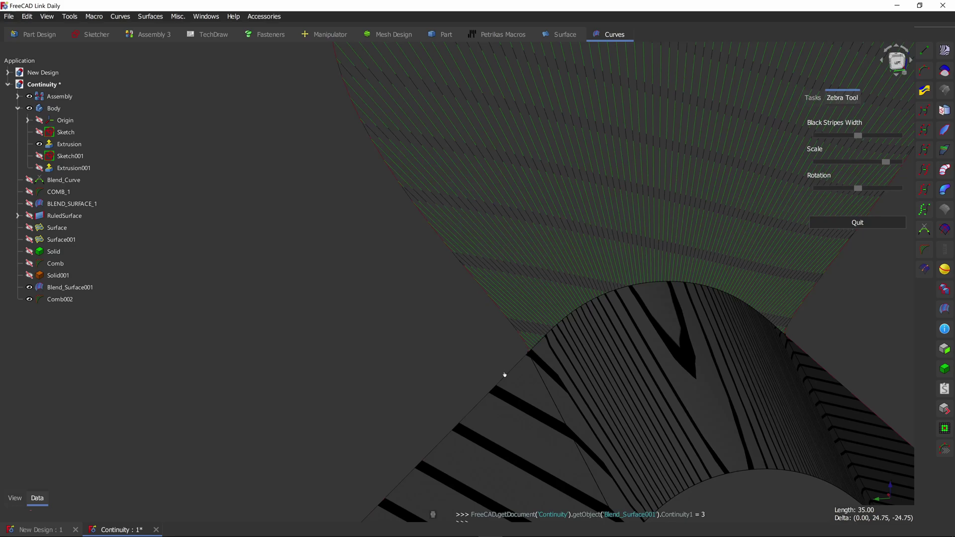
scroll(504, 375, "down", 2)
middle_click_drag(464, 443, 407, 275)
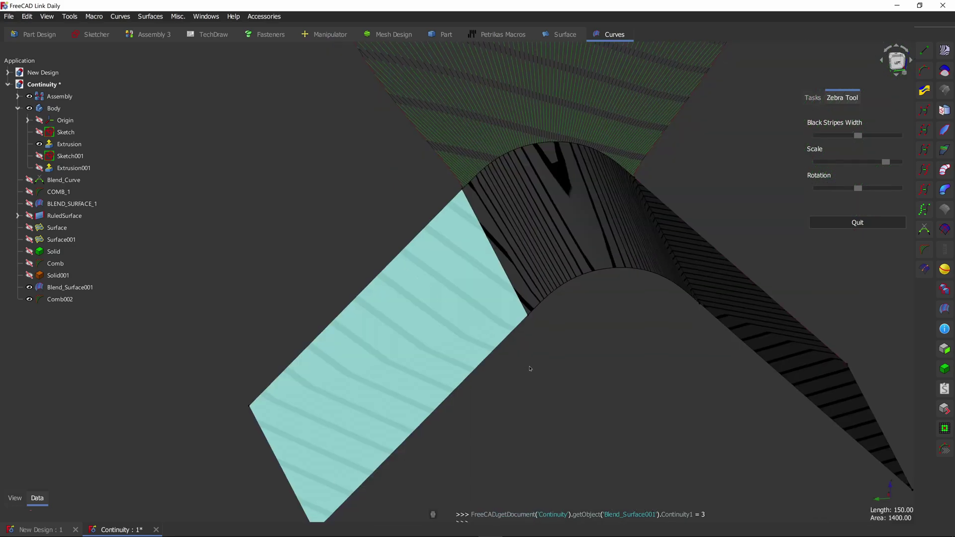
middle_click_drag(587, 365, 418, 328)
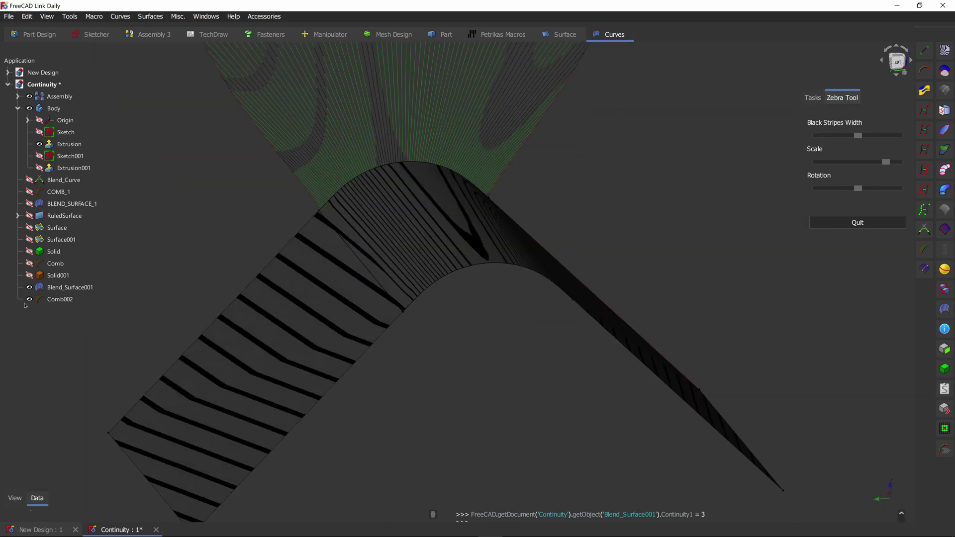
- Set both Continuity1 and Continuity2 of Blend_Surface001 to 4
left_click(59, 300)
left_click(70, 287)
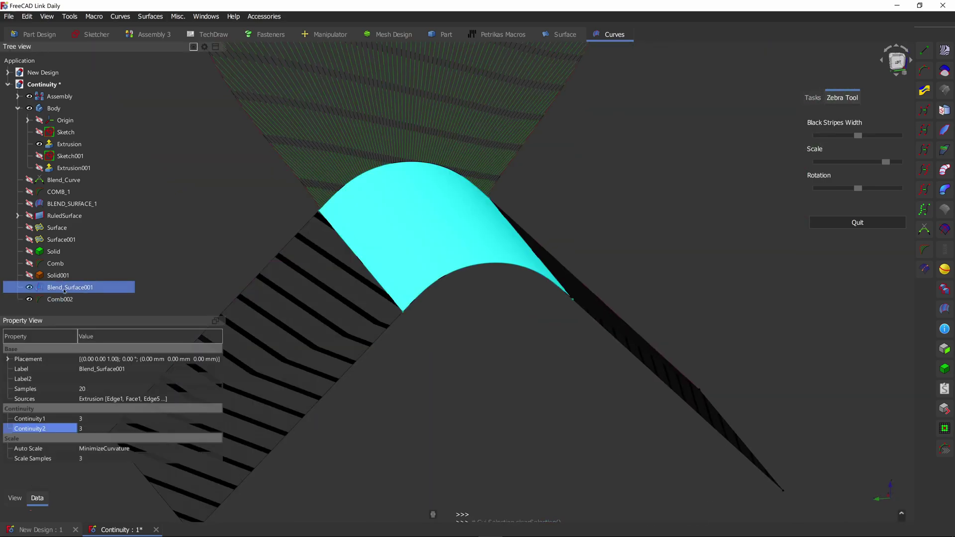
left_click(87, 419)
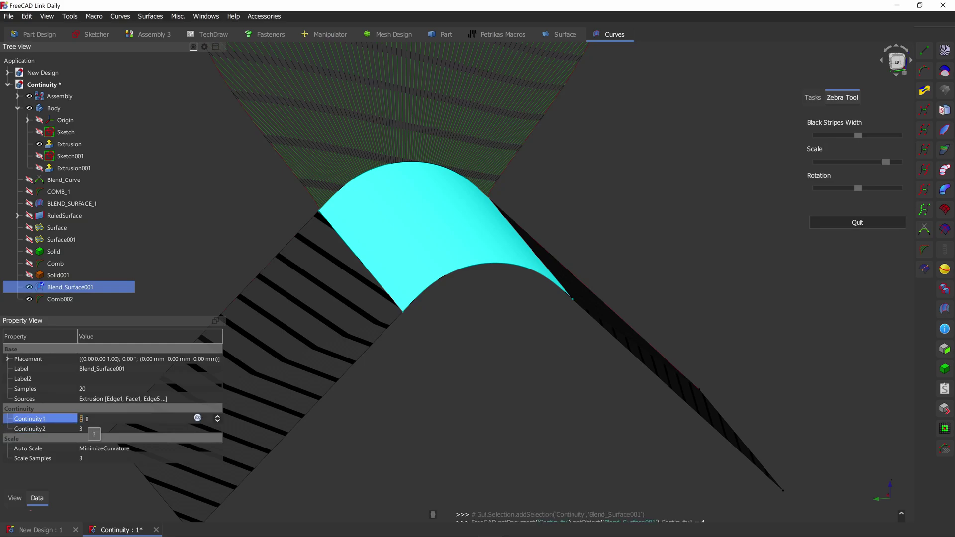
type("4")
left_click(86, 429)
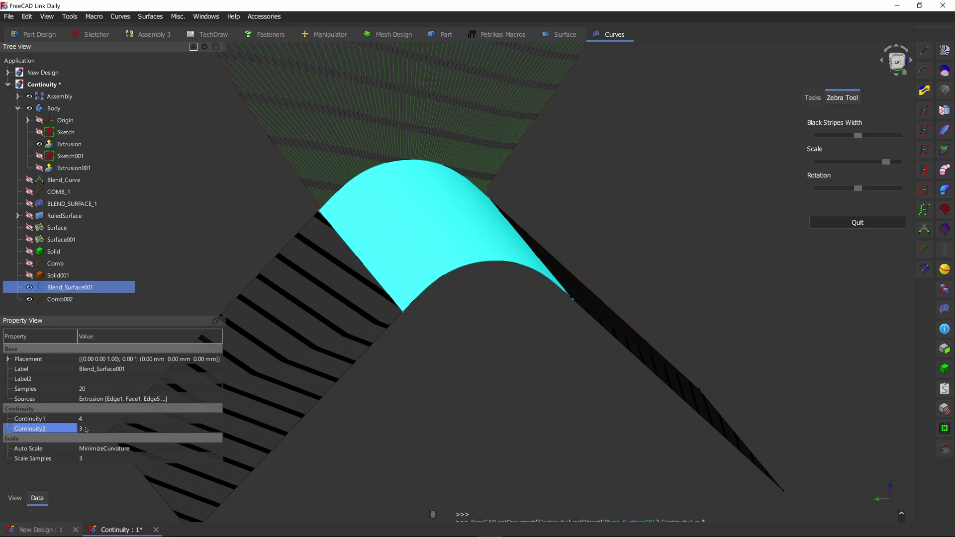
type("4")
key("Return")
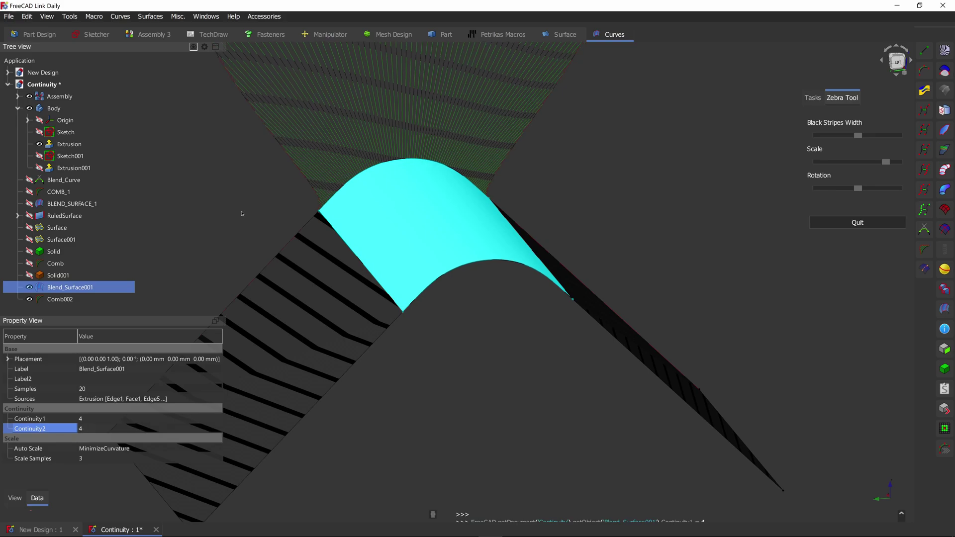
left_click(212, 164)
- Examine the comb ends, the overall comb shape and the zebra stripes at the joints with both continuity values at 4
scroll(294, 182, "up", 5)
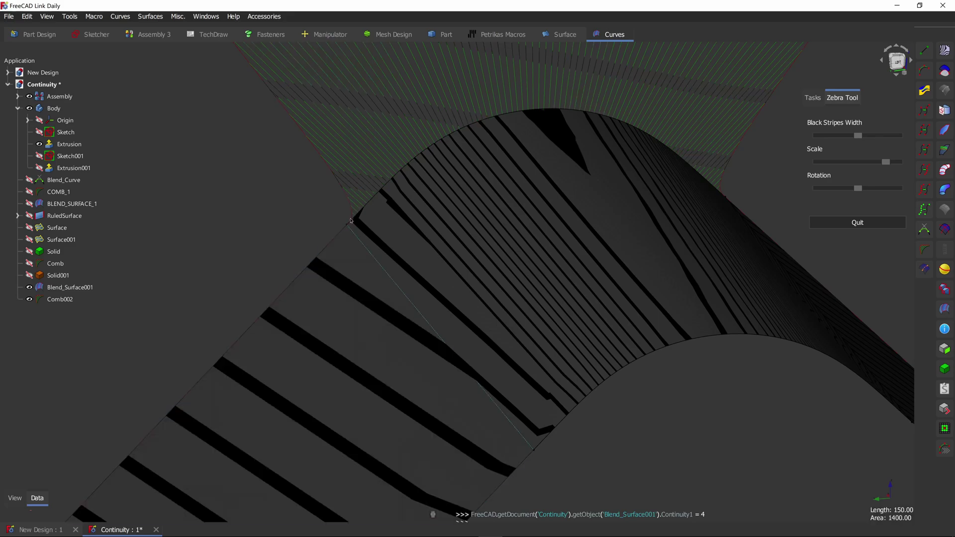
scroll(339, 261, "up", 2)
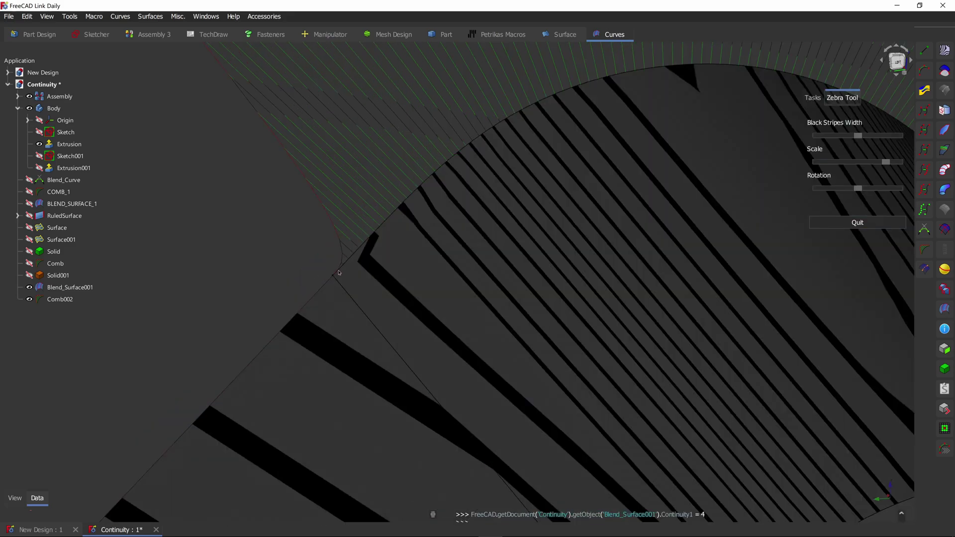
scroll(362, 211, "down", 2)
scroll(361, 211, "down", 5)
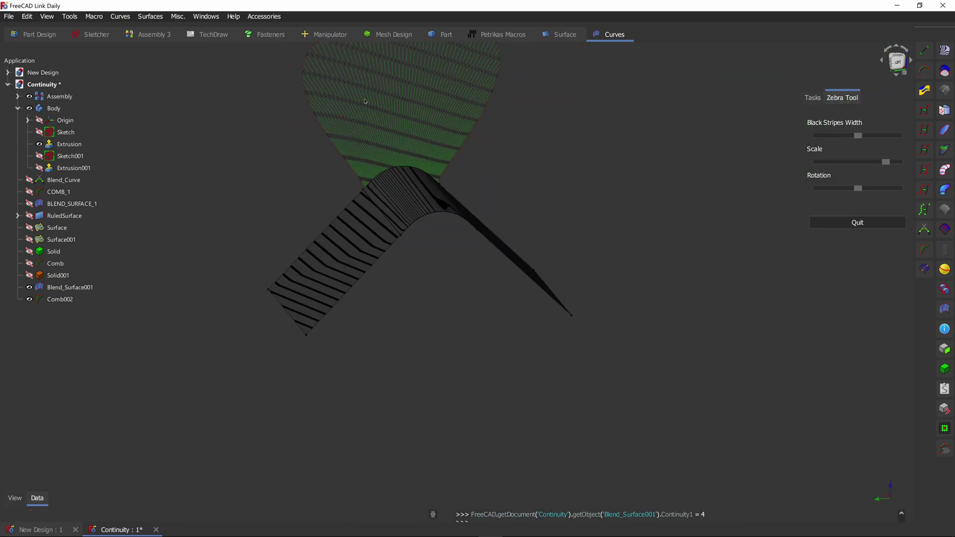
scroll(395, 209, "up", 5)
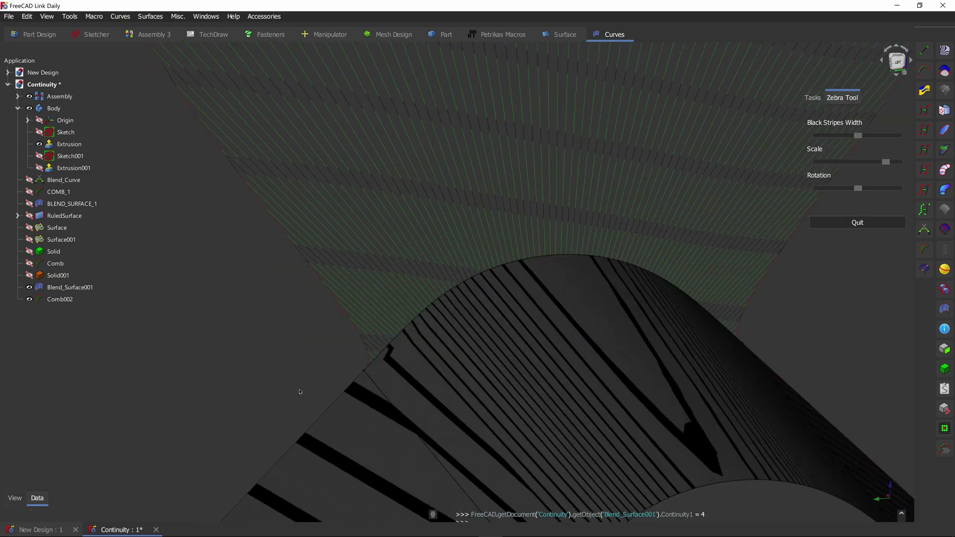
scroll(264, 105, "down", 4)
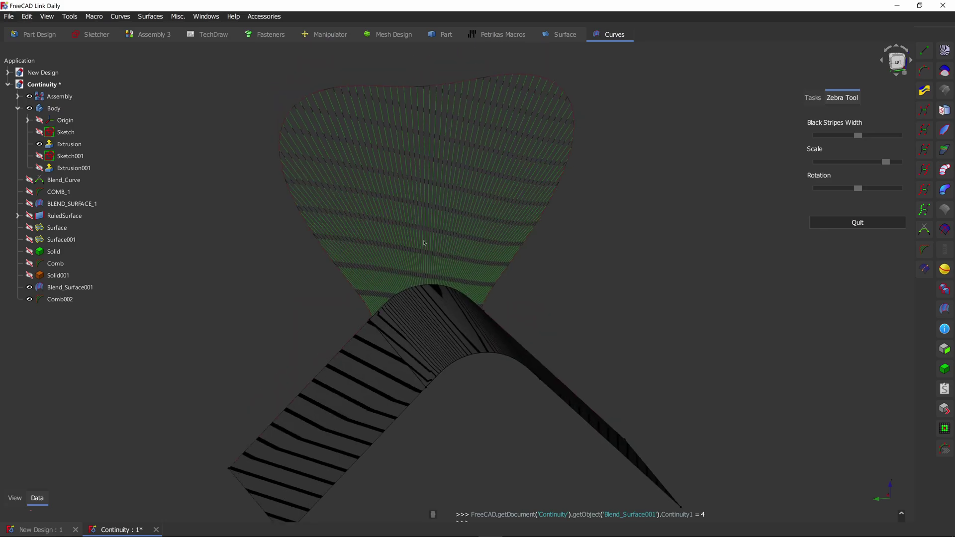
scroll(628, 132, "up", 5)
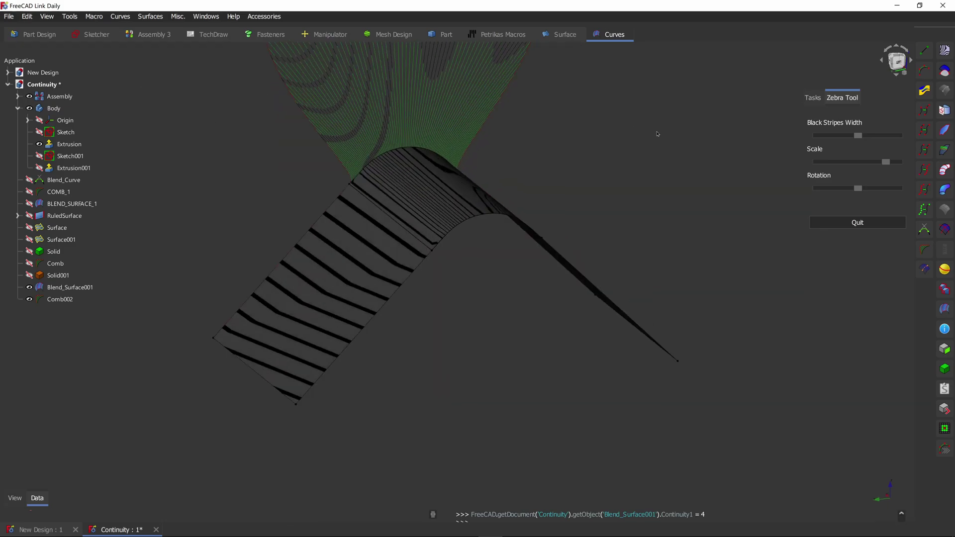
middle_click_drag(681, 149, 595, 100)
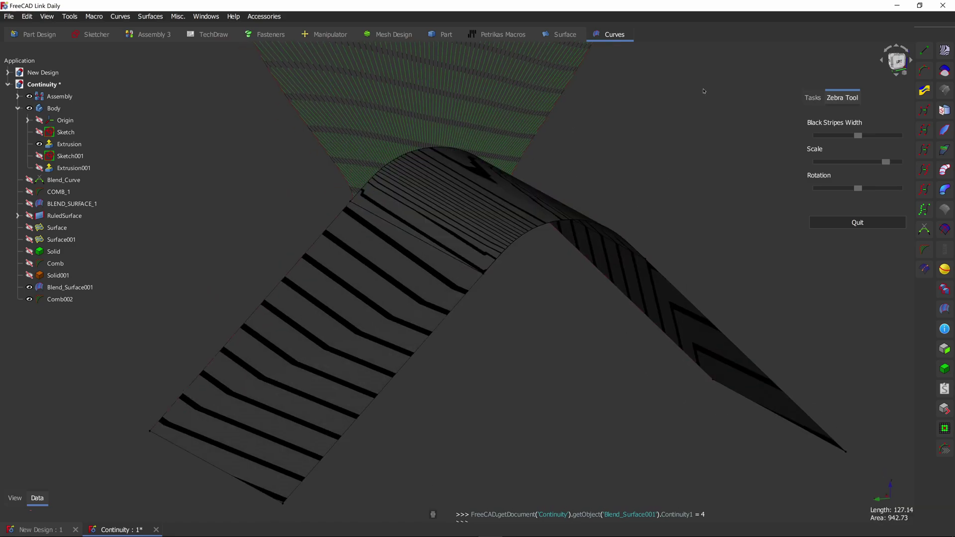
mouse_move(689, 98)
middle_mouse_down()
mouse_move(686, 121)
mouse_move(682, 104)
middle_mouse_up()
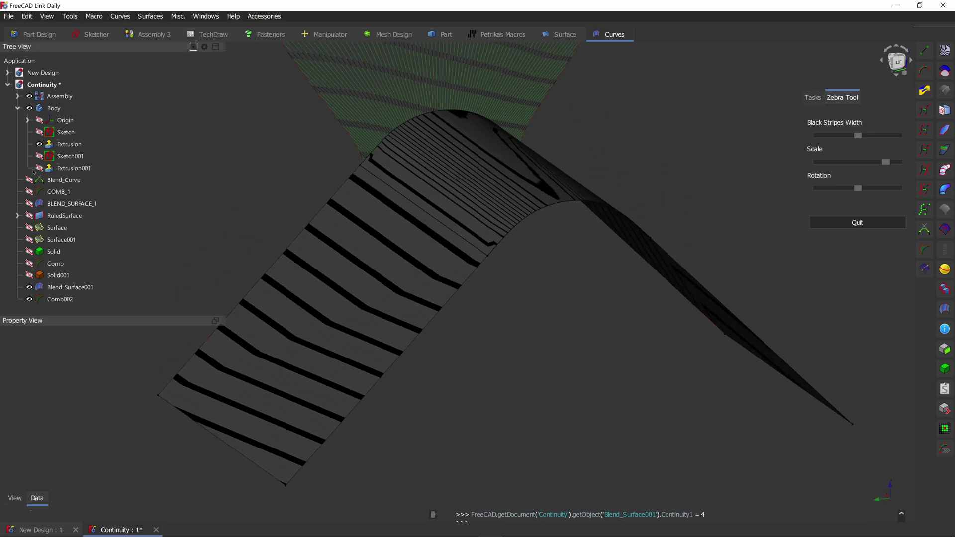
- Show the filleted Triangle part inside the Assembly's Parts group
left_click(17, 96)
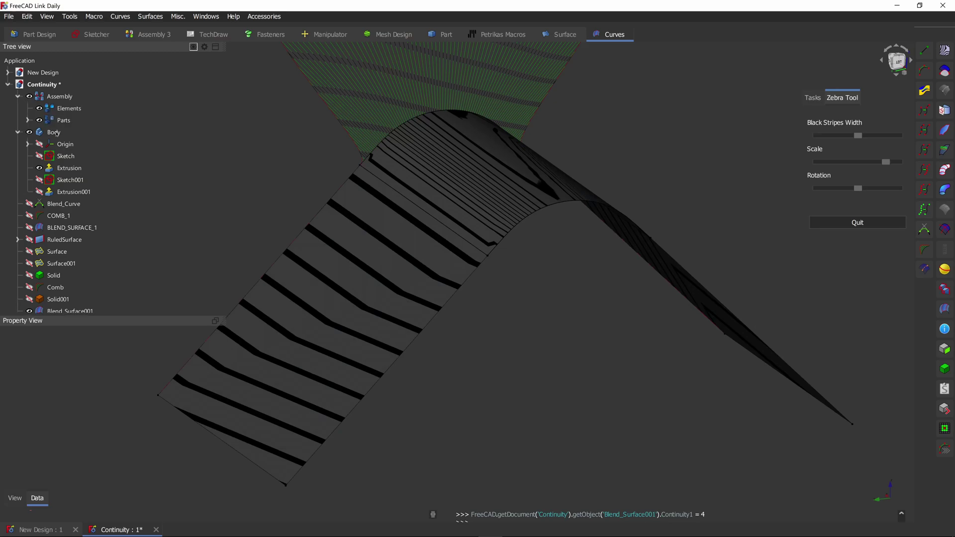
left_click(27, 120)
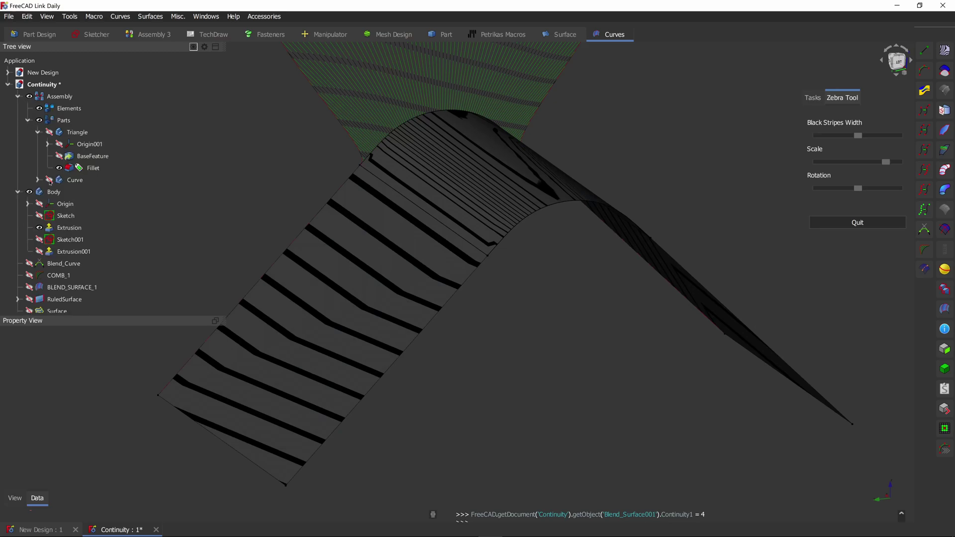
left_click(50, 132)
left_click(28, 120)
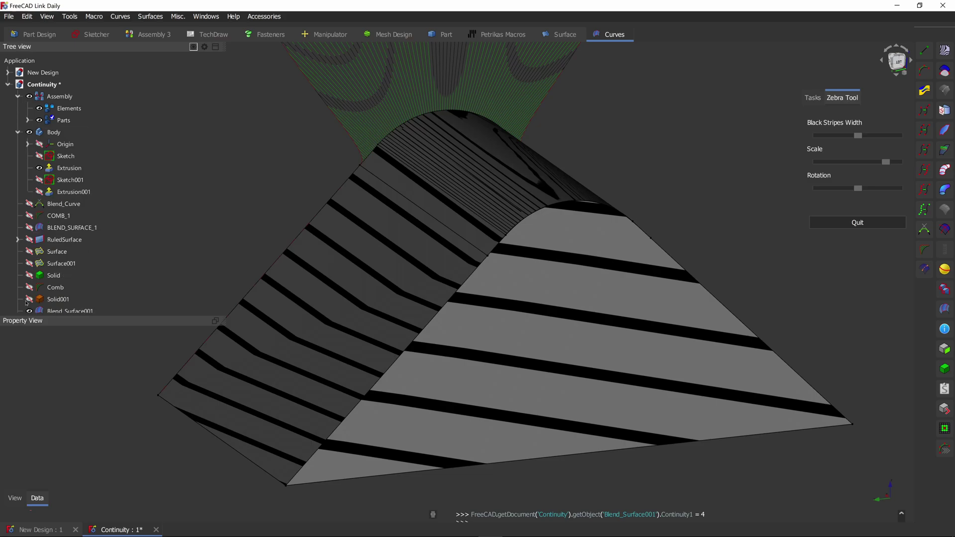
- Hide Blend_Surface001 and the curvature comb Comb002 so that only the filleted part is displayed
scroll(43, 296, "down", 1)
left_click(29, 287)
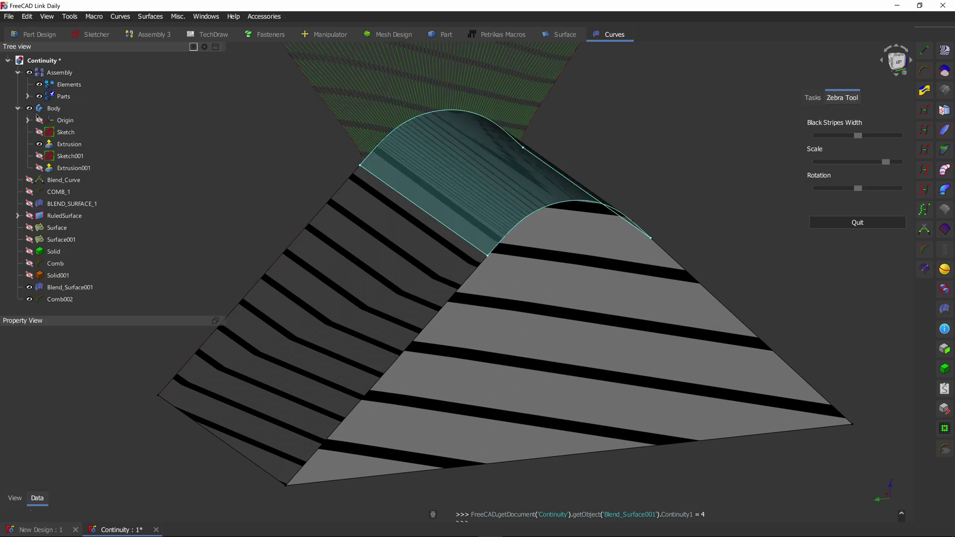
left_click(29, 287)
left_click(29, 299)
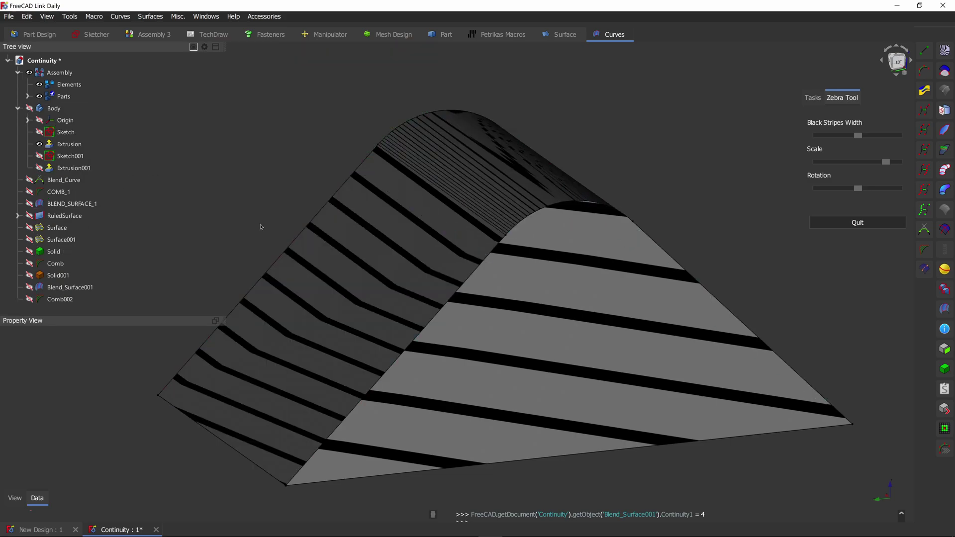
- Examine how the zebra stripes cross the joints between the rounded fillet and the flat sloped faces from several angles
middle_click_drag(645, 132, 594, 277)
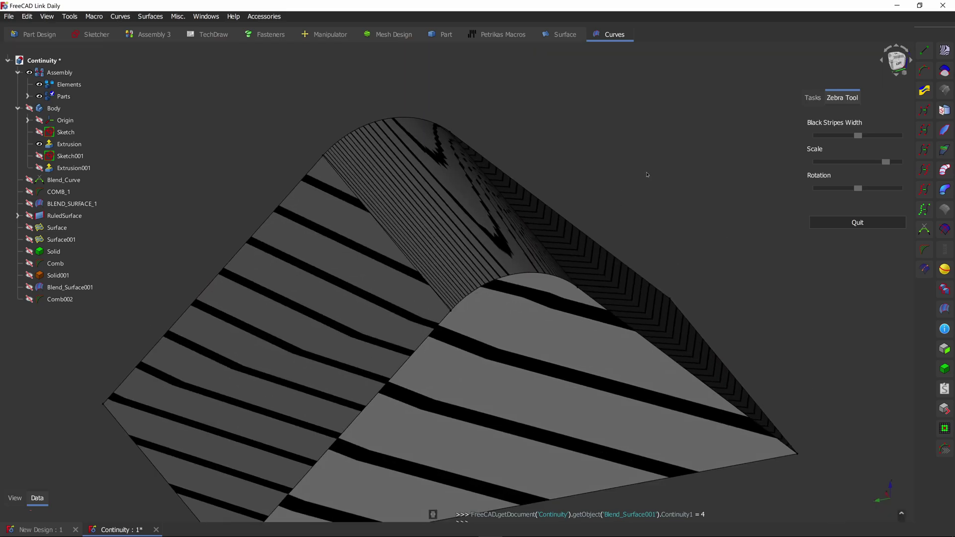
scroll(597, 321, "down", 2)
middle_click_drag(664, 261, 652, 220)
scroll(653, 220, "up", 1)
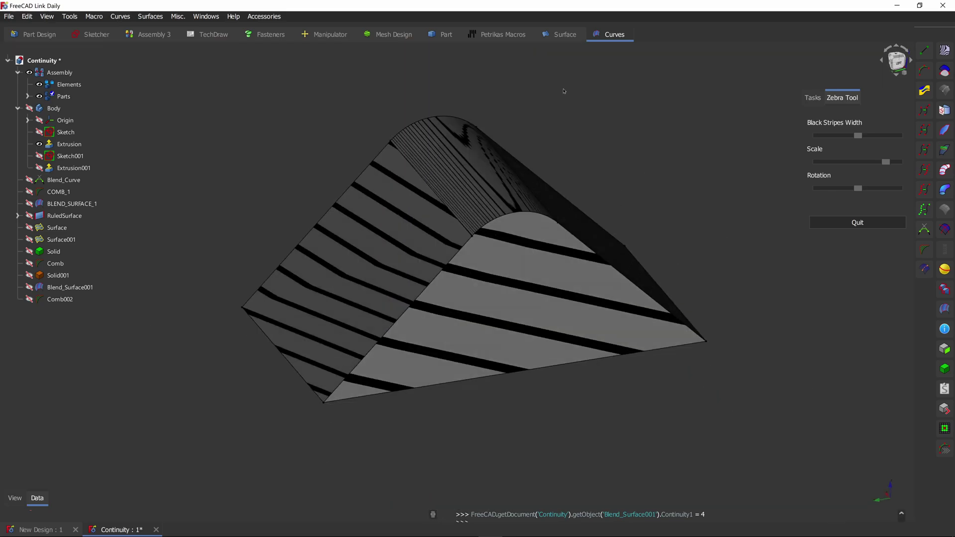
scroll(453, 125, "up", 4)
middle_click_drag(453, 124, 606, 152)
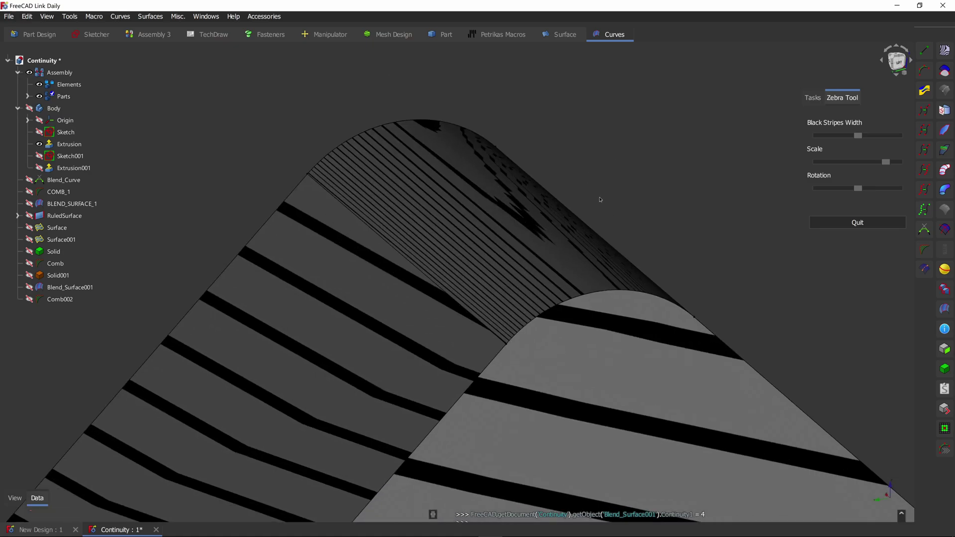
scroll(662, 131, "down", 3)
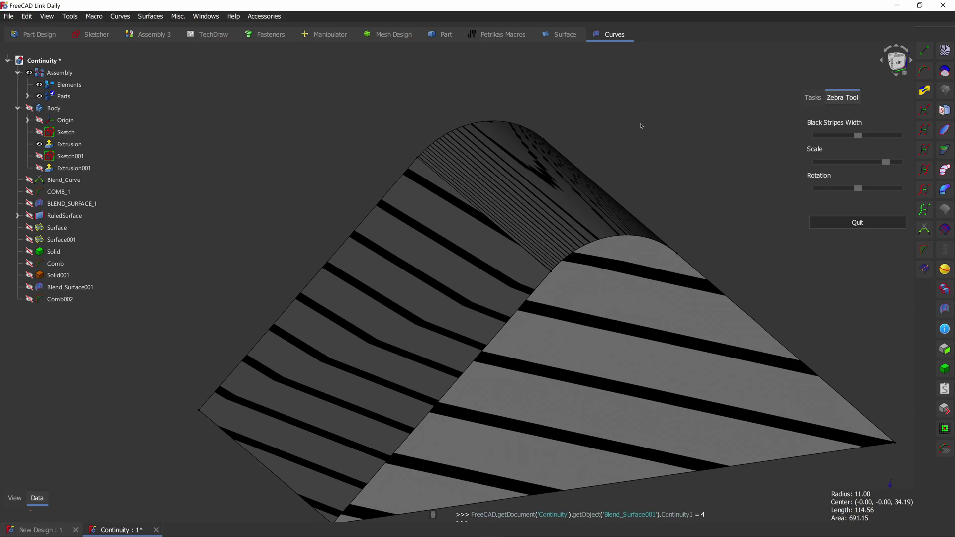
middle_click_drag(595, 124, 509, 326)
middle_click_drag(598, 225, 565, 81)
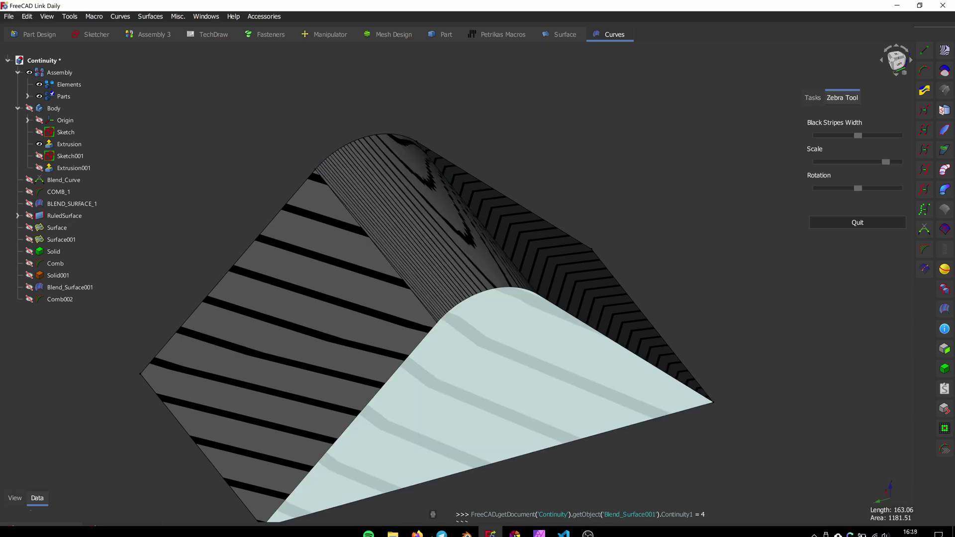
- Switch to Blender and compare the reflections on the rounded edges of the two imported solids from several angles
left_click(520, 528)
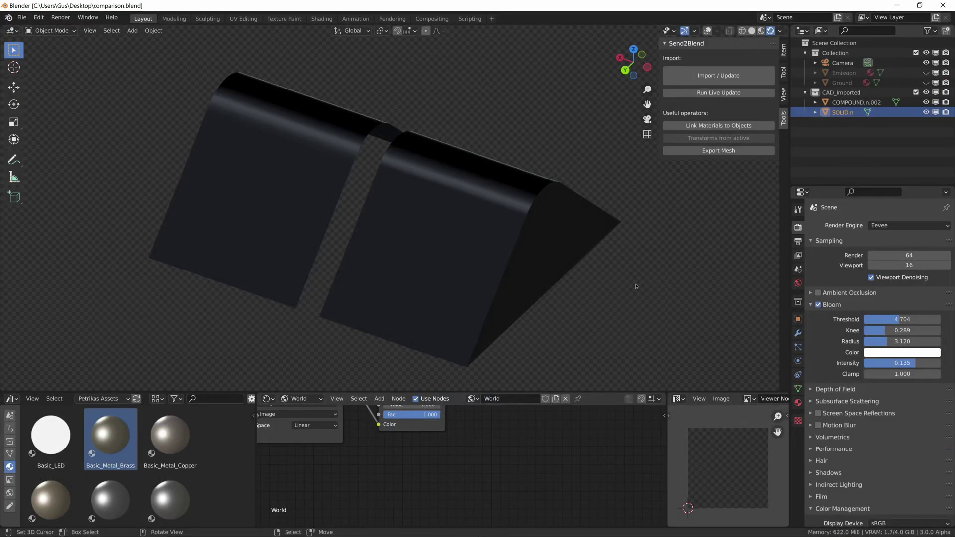
middle_click_drag(637, 286, 518, 170)
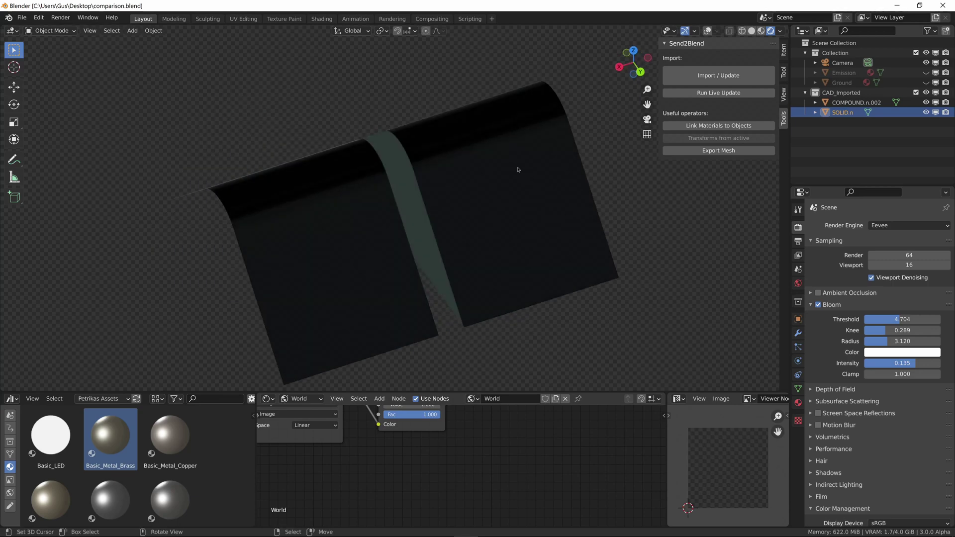
middle_click_drag(613, 217, 551, 302)
middle_click_drag(439, 253, 522, 85, "shift")
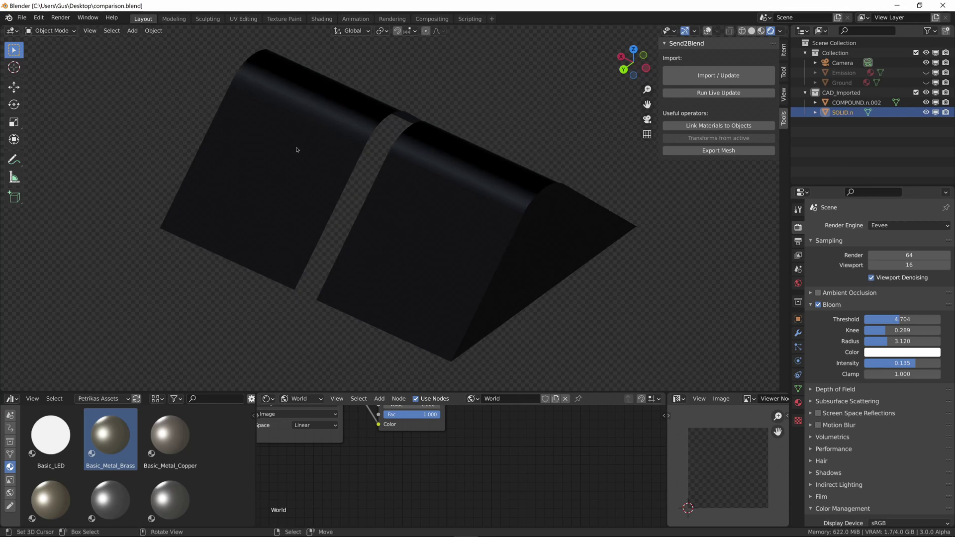
middle_click_drag(449, 109, 505, 122)
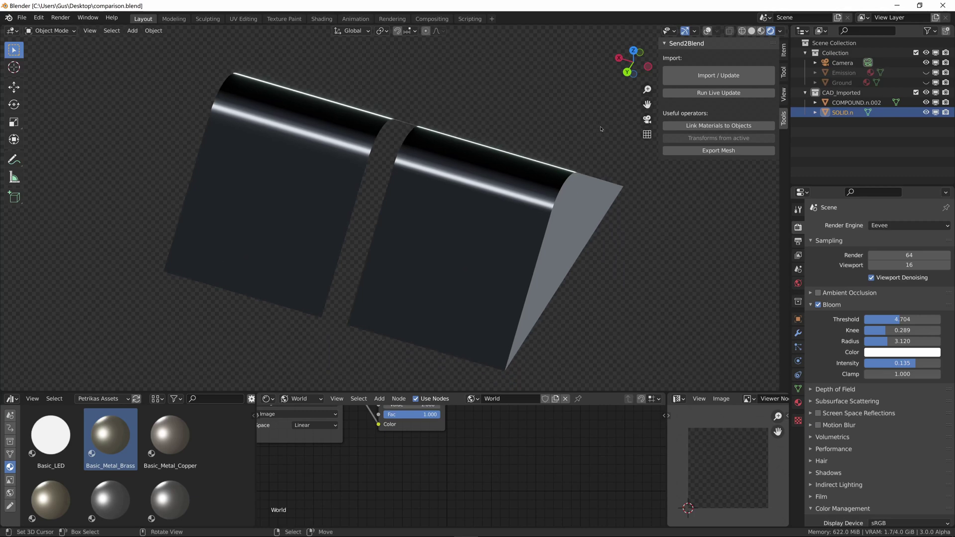
middle_click_drag(600, 128, 541, 147)
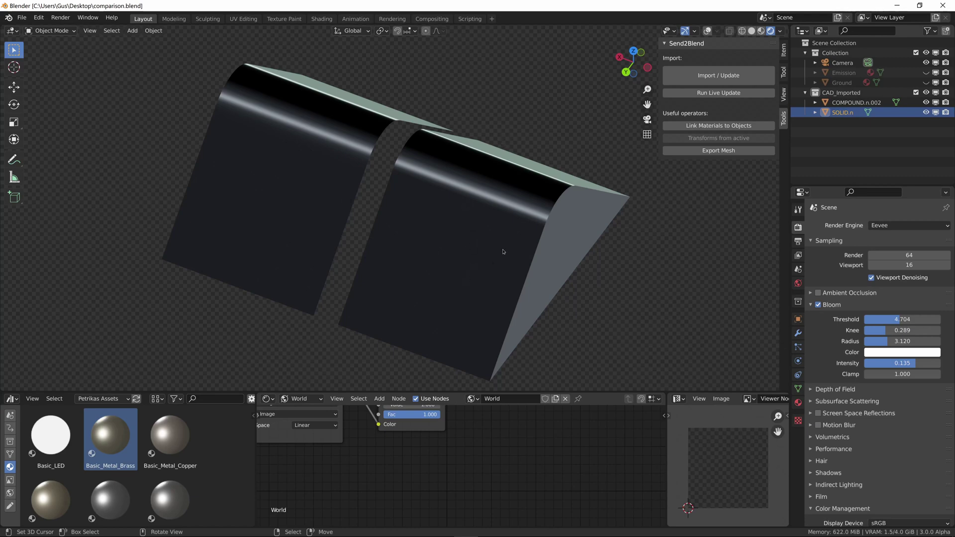
middle_click_drag(560, 141, 566, 116)
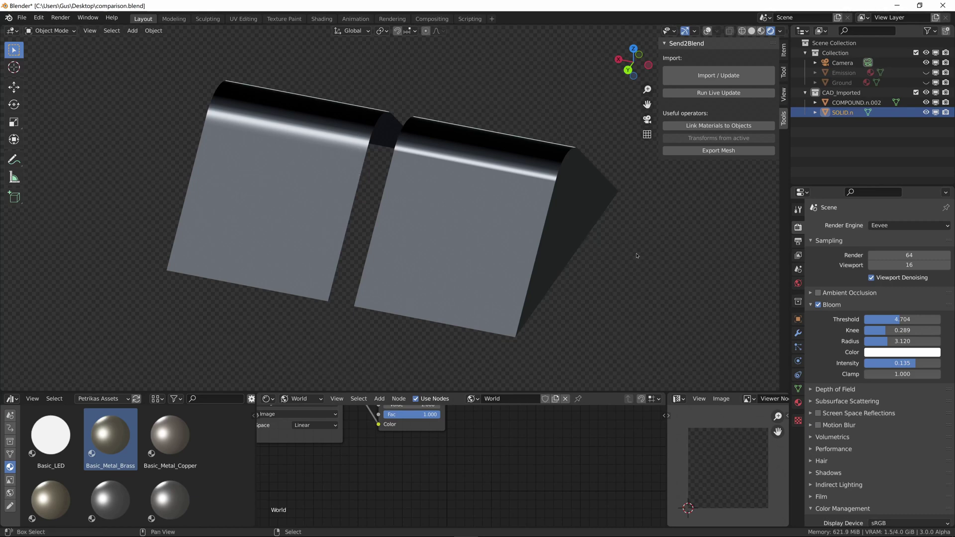
mouse_move(622, 268)
middle_mouse_down()
mouse_move(652, 248)
mouse_move(641, 254)
middle_mouse_up()
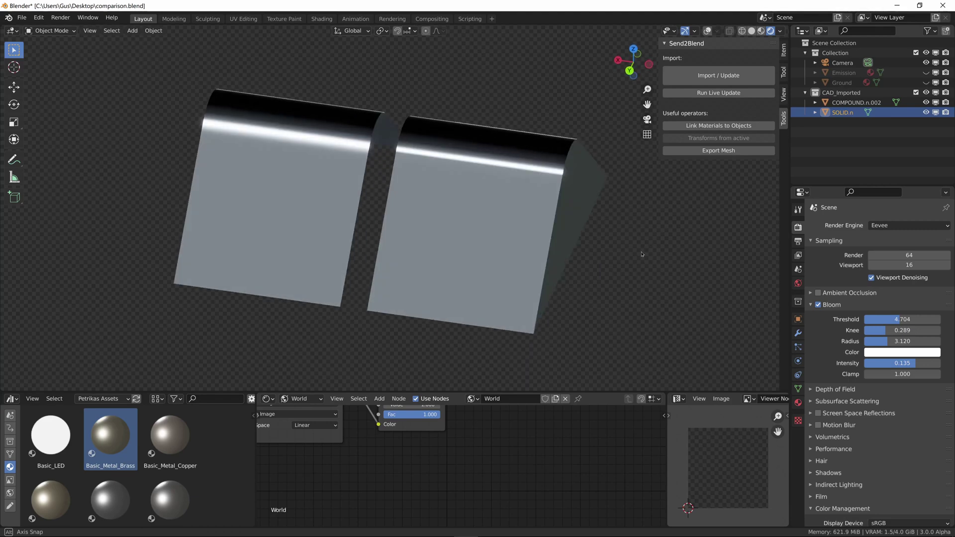
- Bring up the browser with not-apple.png and compare the Not Apple and Apple corners, enlarging the Apple corner and fitting the image again
key("alt+Tab")
left_click_drag(347, 87, 343, 95)
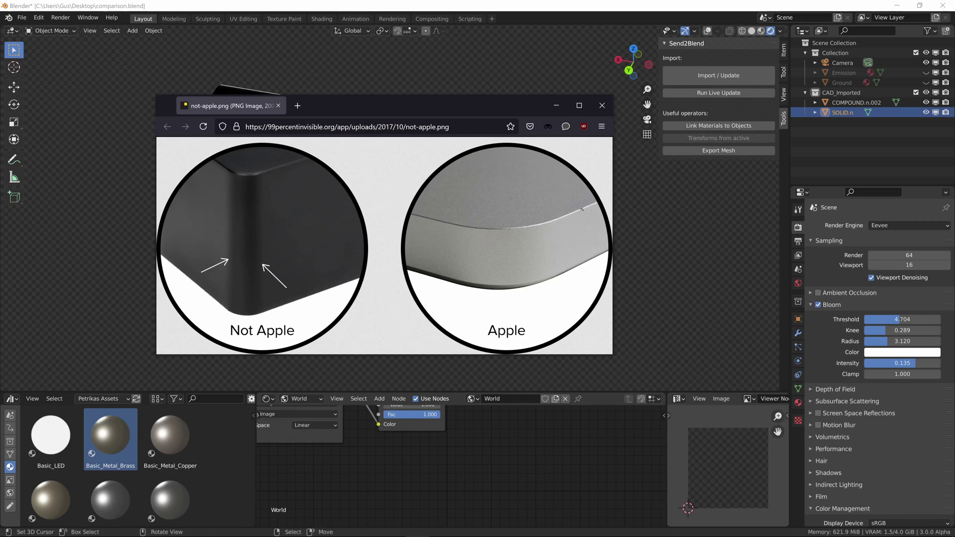
right_click(477, 222)
left_click(492, 214)
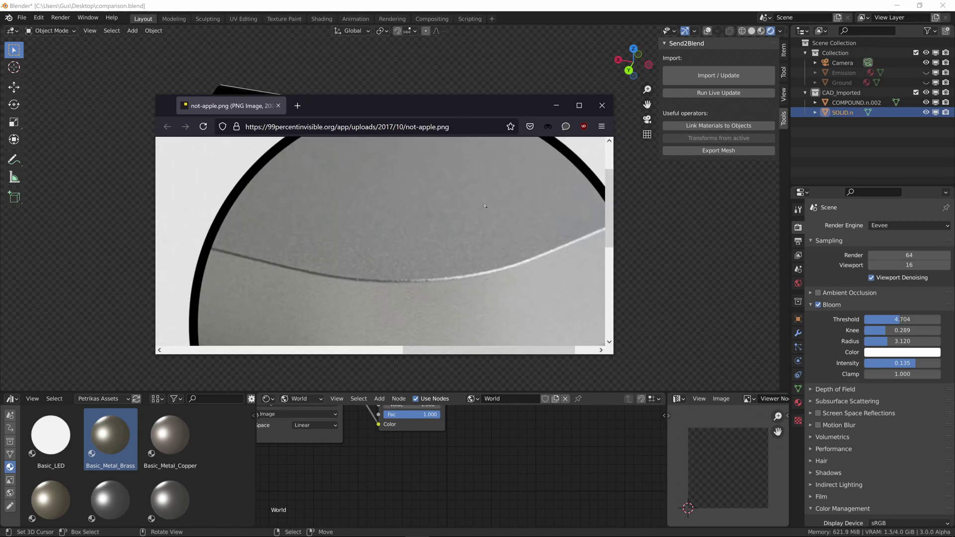
left_click(493, 214)
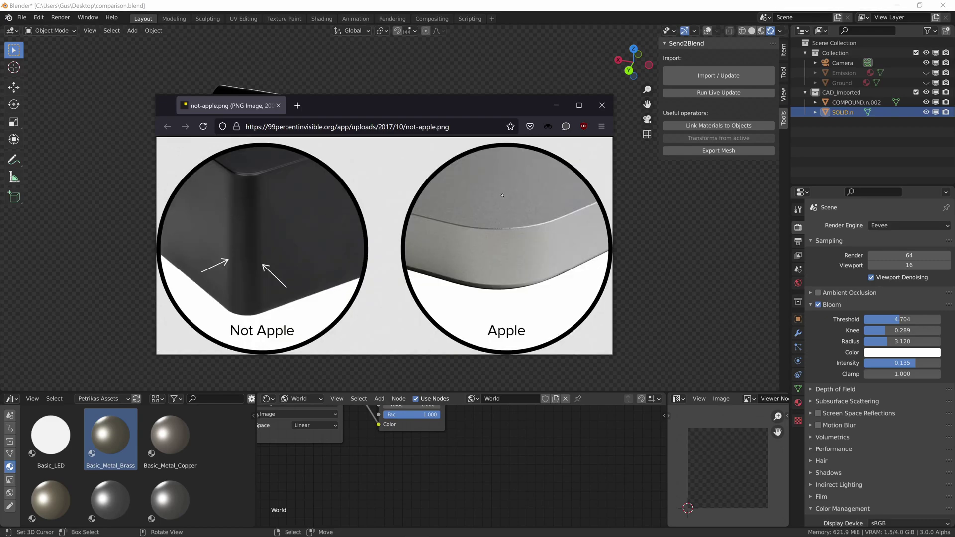
- Switch back to FreeCAD and examine the zebra stripes flowing across the blended region of Solid002
middle_click_drag(583, 414, 595, 378)
scroll(595, 378, "up", 1)
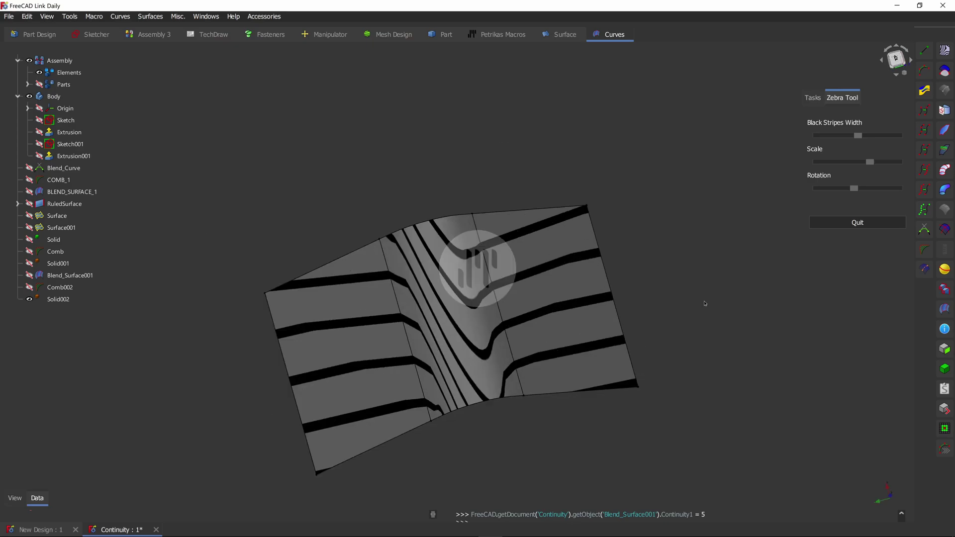